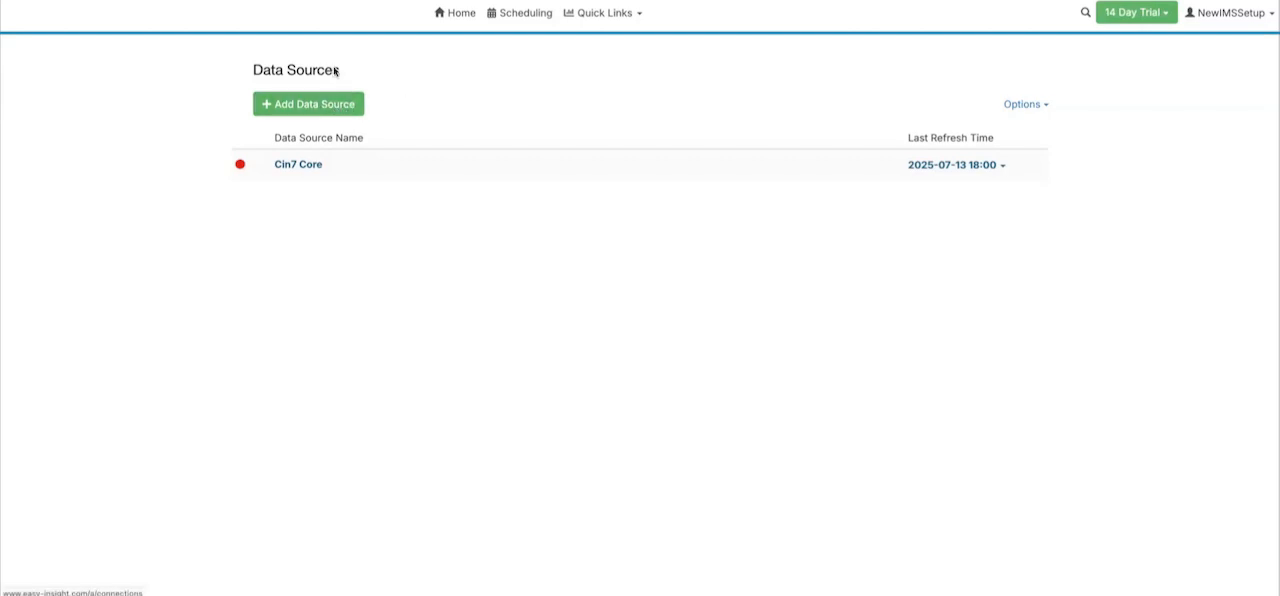
# - Add an Excel or CSV data source and upload the CSV file from the folder
pyautogui.click(334, 104)
pyautogui.scroll(-3, 590, 170)
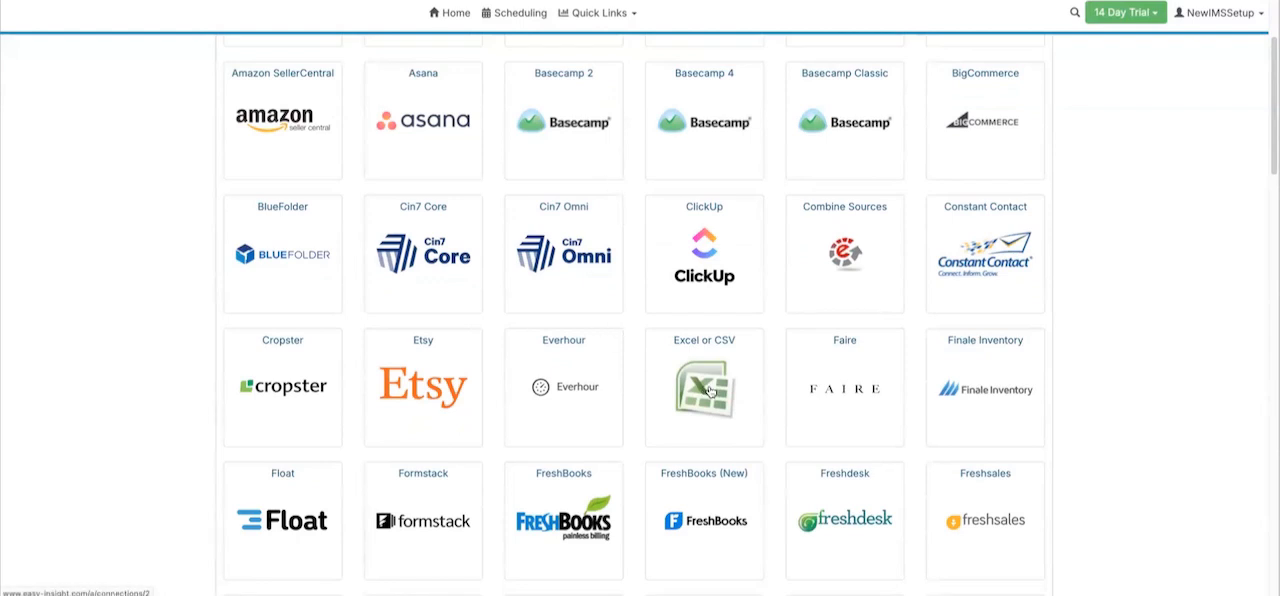
pyautogui.click(713, 391)
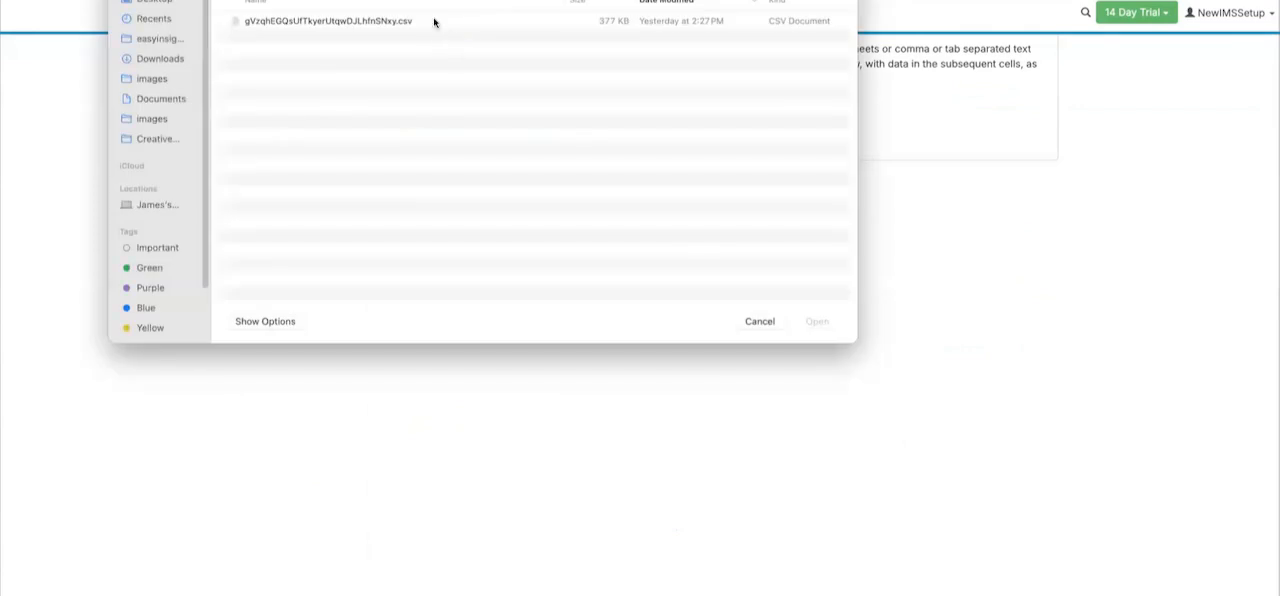
pyautogui.click(436, 21)
pyautogui.click(828, 325)
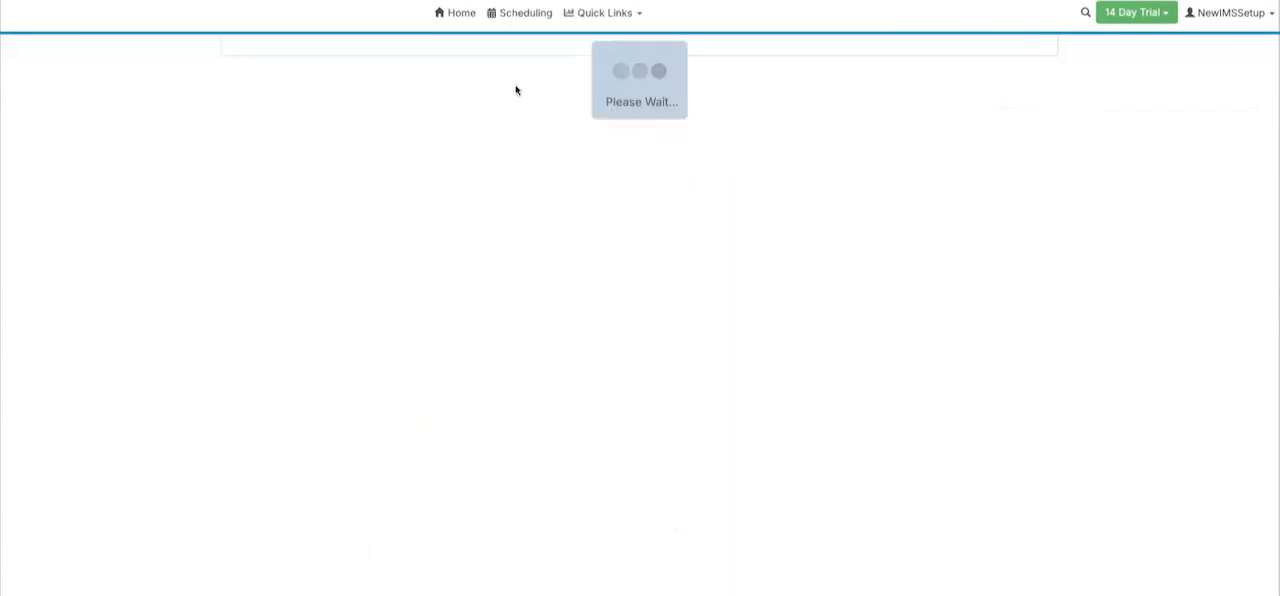
# - Name the data source History and prefix the COGS display name with "History"
pyautogui.click(416, 72)
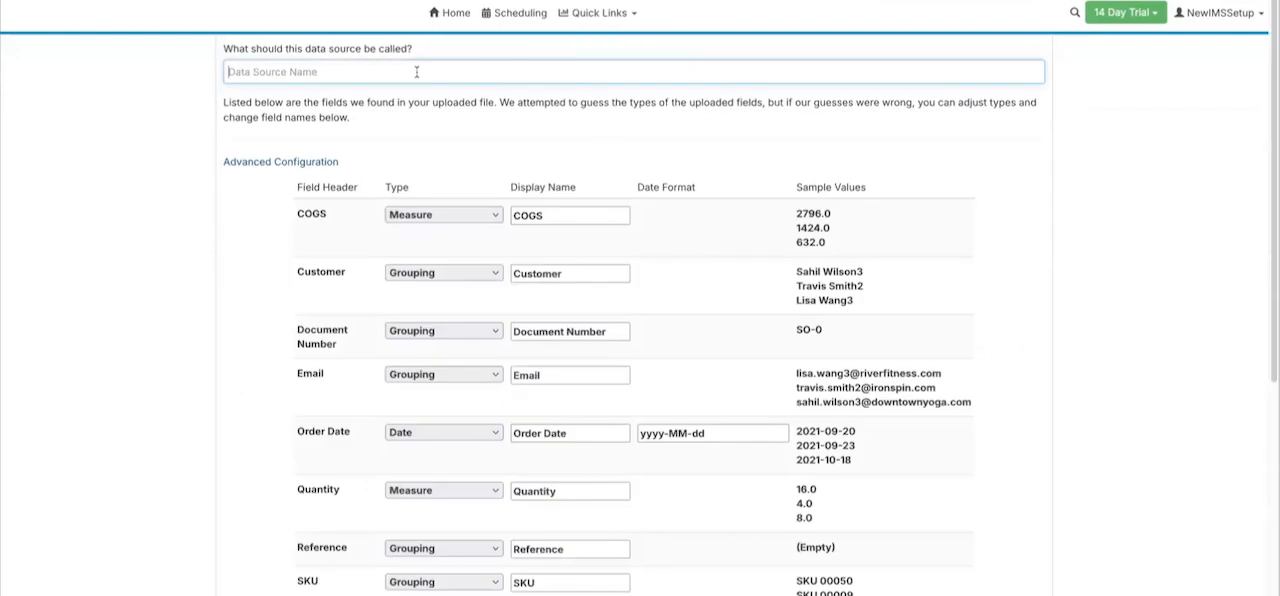
pyautogui.write('History')
pyautogui.hotkey('ctrl', 'a')
pyautogui.hotkey('ctrl', 'c')
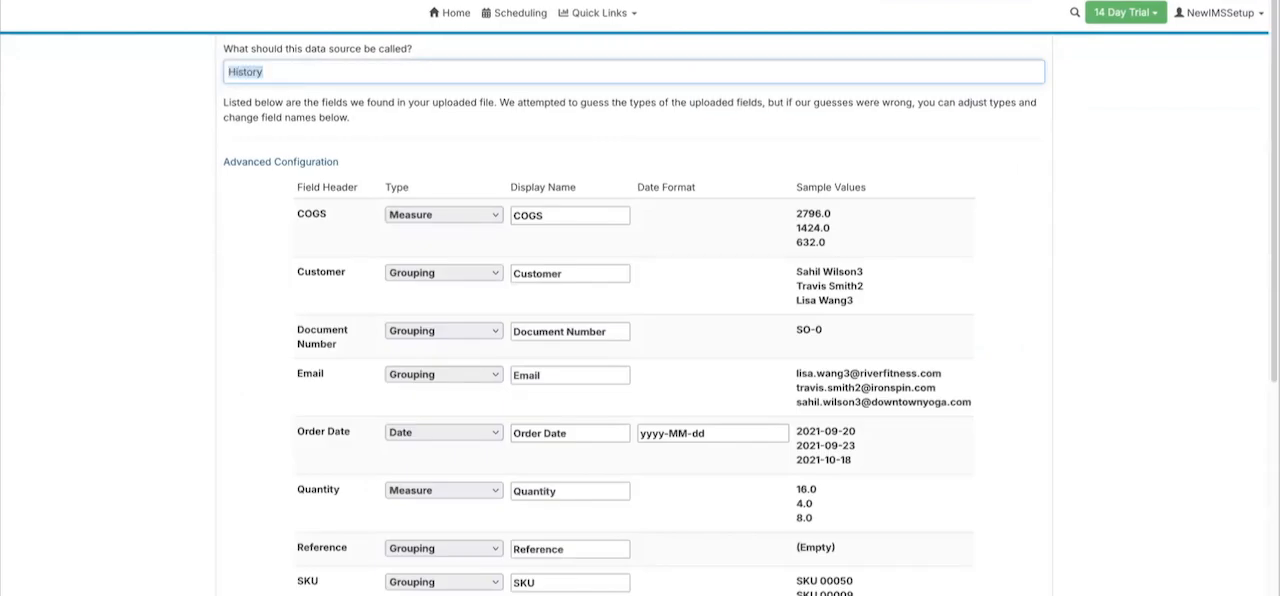
pyautogui.click(513, 215)
pyautogui.hotkey('ctrl', 'v')
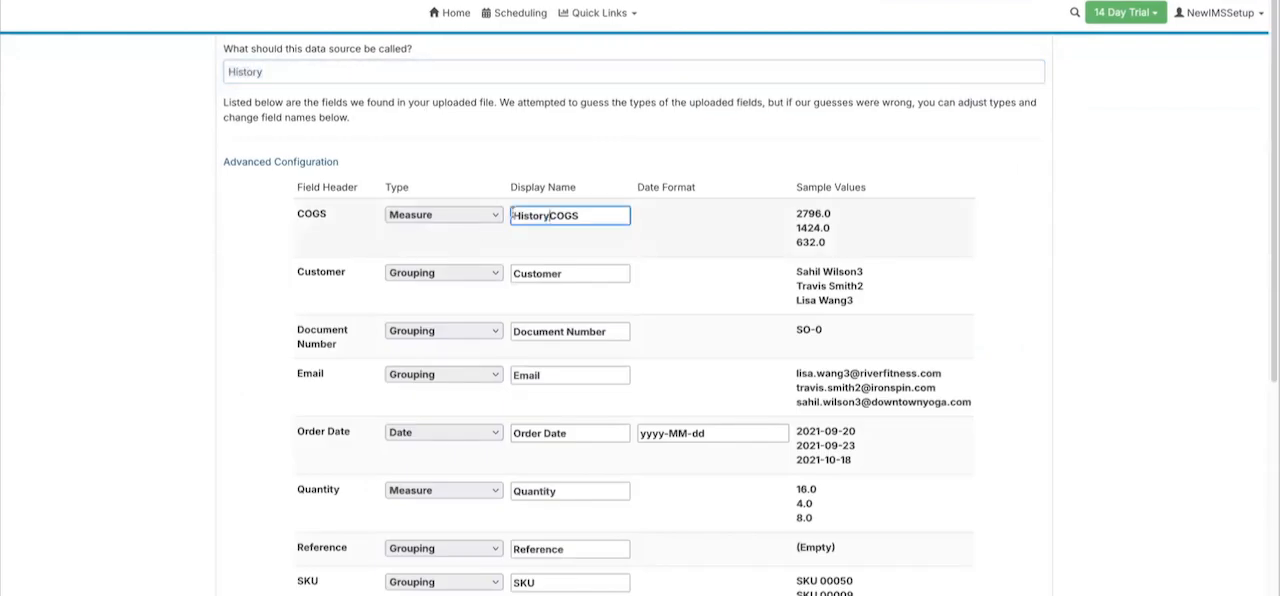
# - Copy the "History " prefix onto the Customer, Document Number, Email, Order Date and Quantity display names
pyautogui.hotkey('shift', 'Home')
pyautogui.hotkey('ctrl', 'c')
pyautogui.click(515, 273)
pyautogui.hotkey('ctrl', 'v')
pyautogui.click(513, 331)
pyautogui.hotkey('ctrl', 'v')
pyautogui.click(513, 375)
pyautogui.hotkey('ctrl', 'v')
pyautogui.click(513, 433)
pyautogui.hotkey('ctrl', 'v')
pyautogui.click(513, 491)
pyautogui.hotkey('ctrl', 'v')
# - Prefix the Reference, SKU, SalesRep, Source, Tax and Total display names with "History"
pyautogui.scroll(-3, 514, 443)
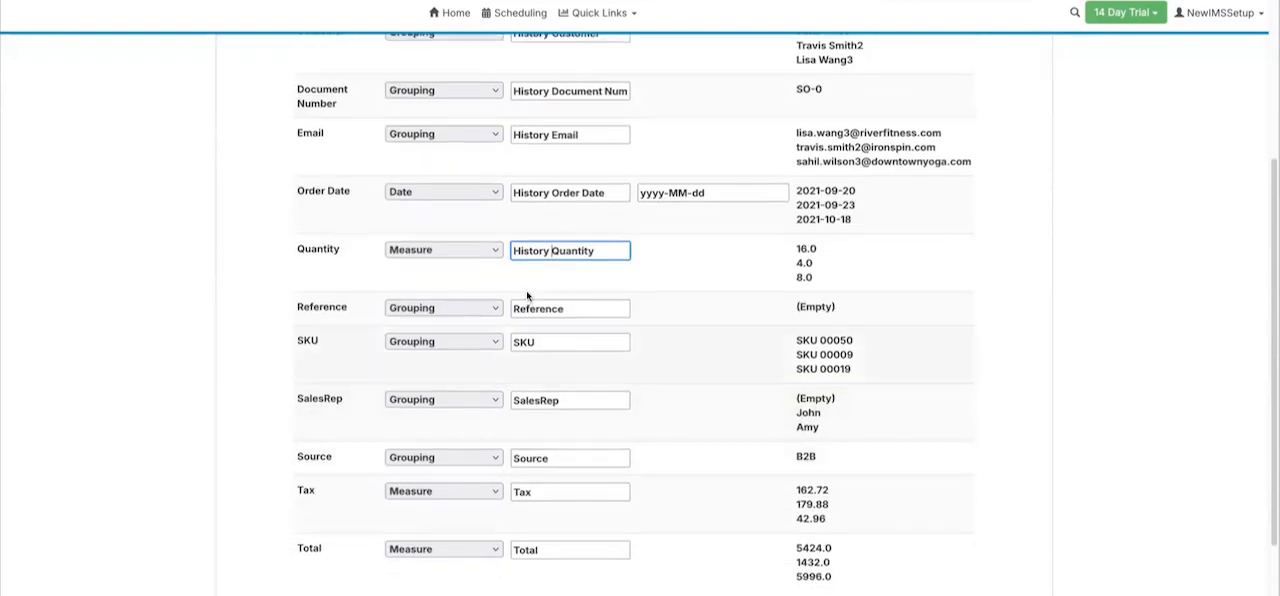
pyautogui.click(513, 308)
pyautogui.hotkey('ctrl', 'v')
pyautogui.click(513, 342)
pyautogui.hotkey('ctrl', 'v')
pyautogui.click(513, 400)
pyautogui.hotkey('ctrl', 'v')
pyautogui.click(513, 458)
pyautogui.hotkey('ctrl', 'v')
pyautogui.click(513, 491)
pyautogui.hotkey('ctrl', 'v')
pyautogui.click(513, 549)
pyautogui.hotkey('ctrl', 'v')
# - Review the field types and display names, and create the data source
pyautogui.scroll(3, 663, 257)
pyautogui.scroll(-1, 691, 266)
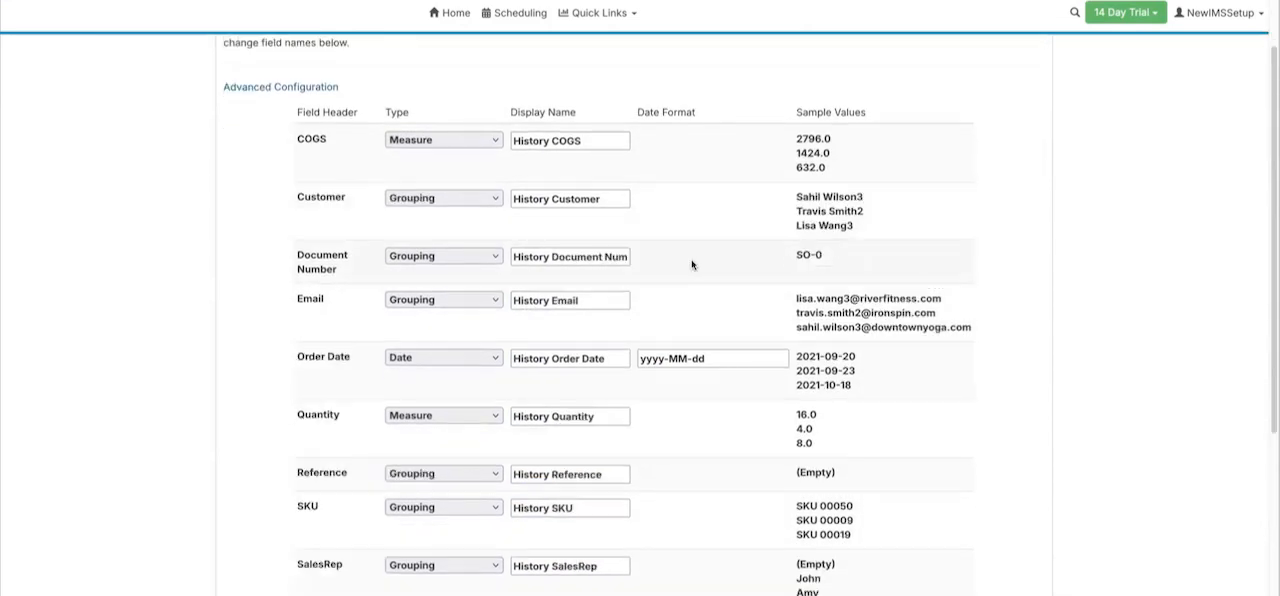
pyautogui.scroll(-1, 821, 188)
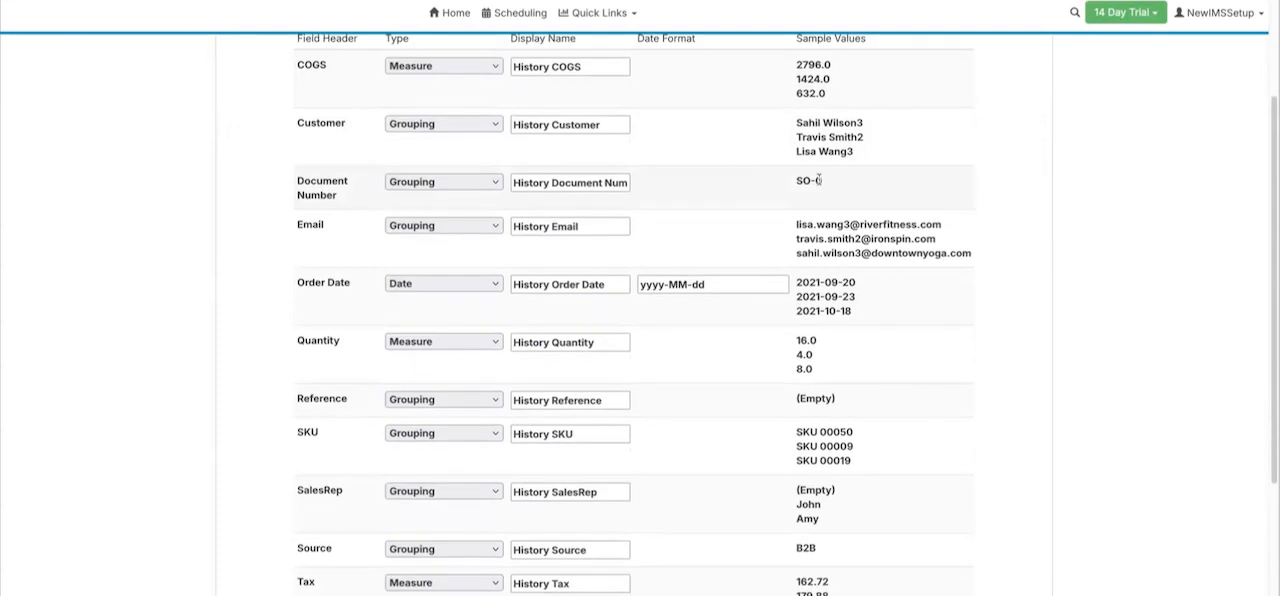
pyautogui.scroll(-2, 796, 183)
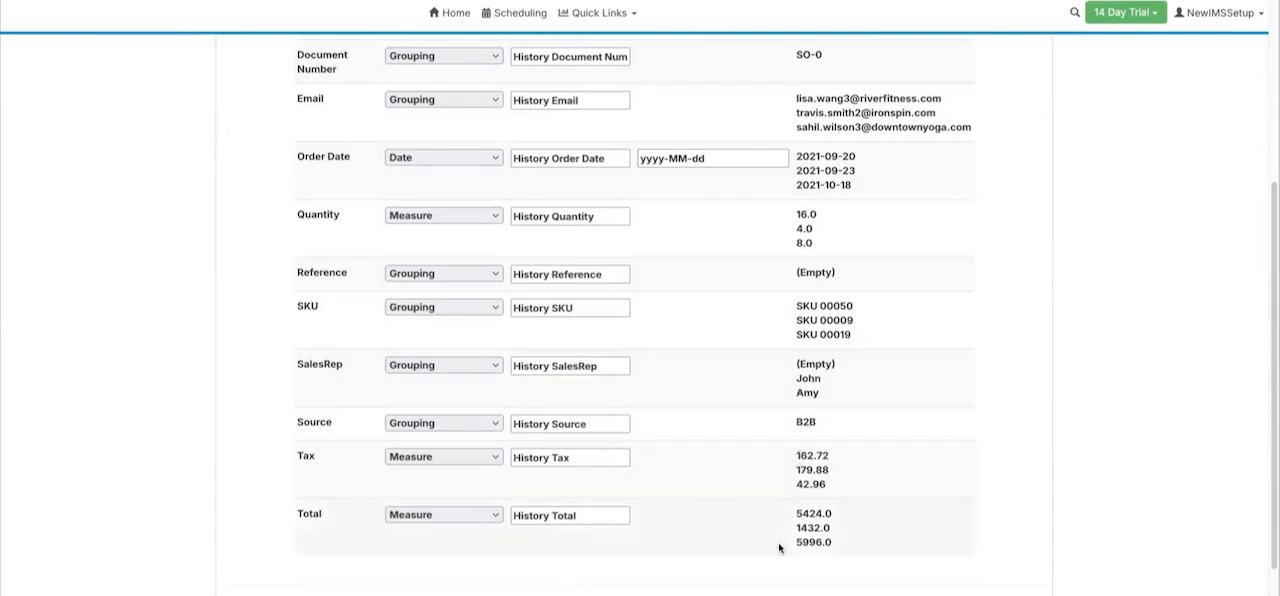
pyautogui.scroll(-1, 777, 540)
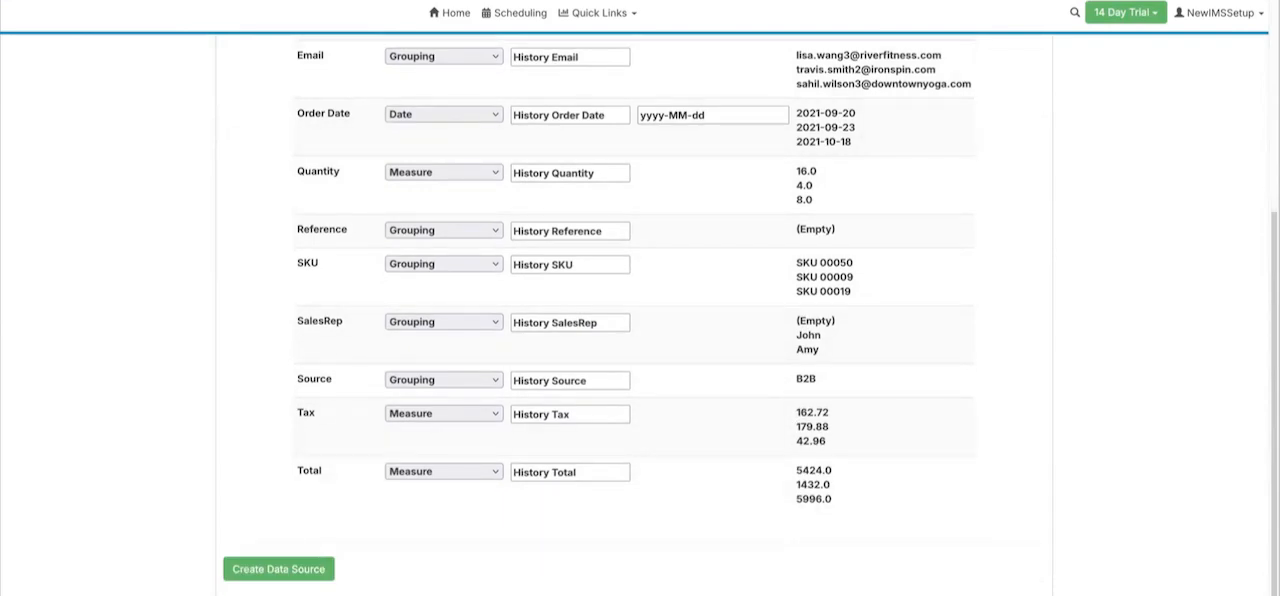
pyautogui.click(272, 570)
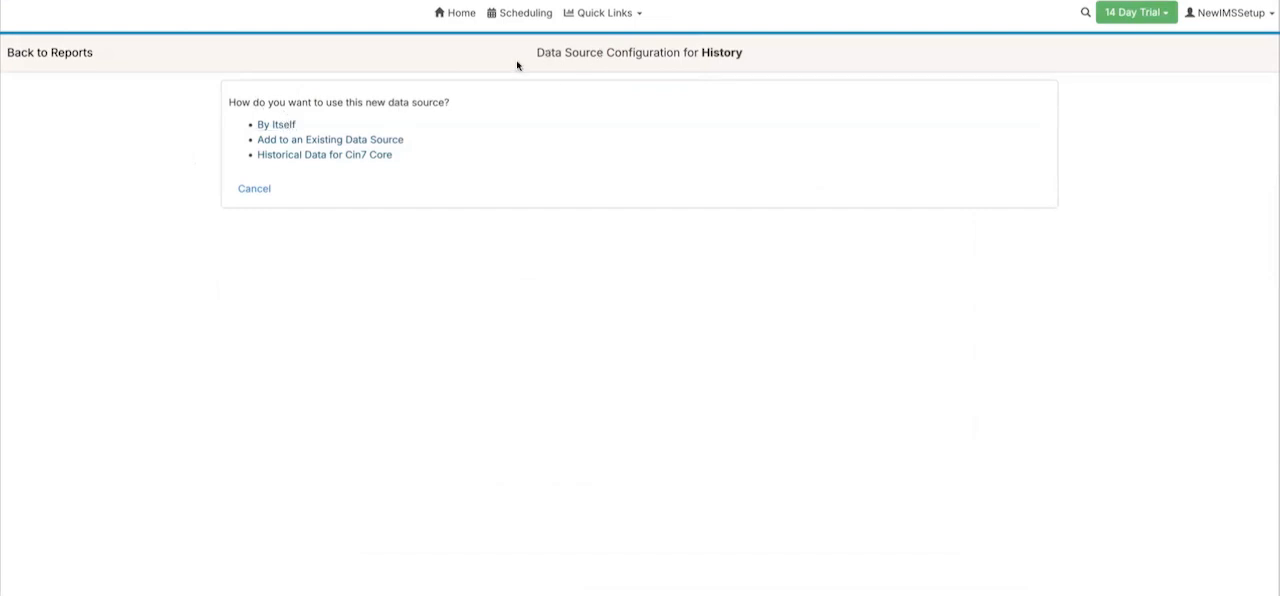
# - Use the new source as historical data for Cin7 Core, choosing History as the source containing the historical data
pyautogui.click(308, 155)
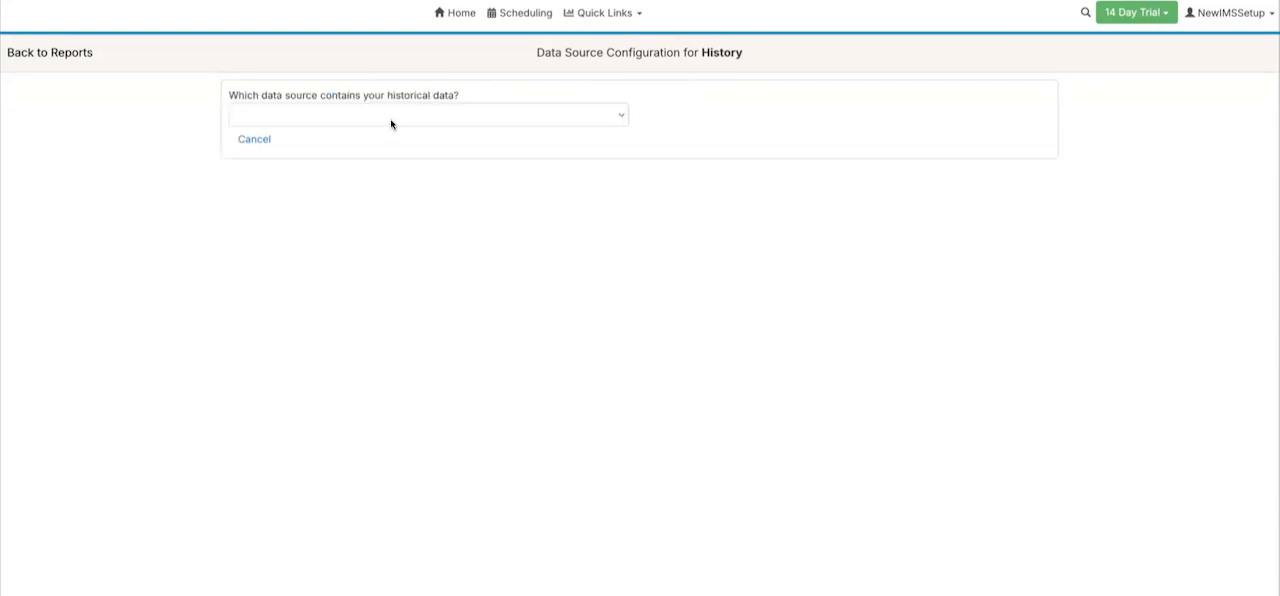
pyautogui.click(390, 118)
pyautogui.click(330, 175)
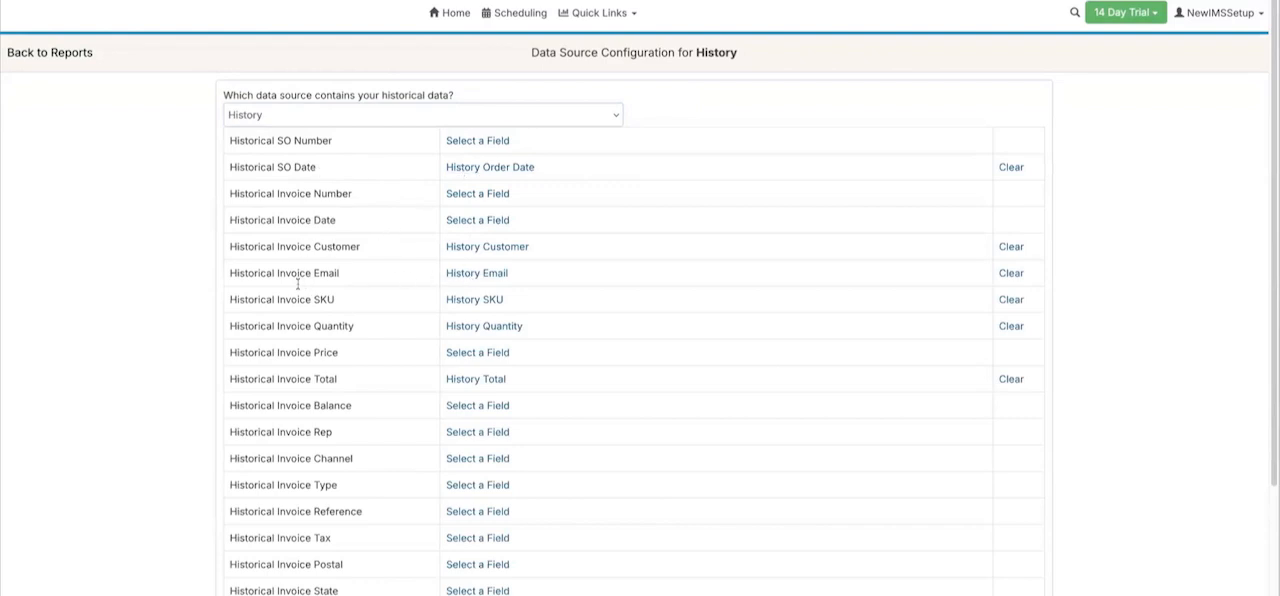
# - Check the mapping of the historical order and invoice fields to the History fields and submit the configuration
pyautogui.scroll(-1, 322, 374)
pyautogui.scroll(-1, 322, 374)
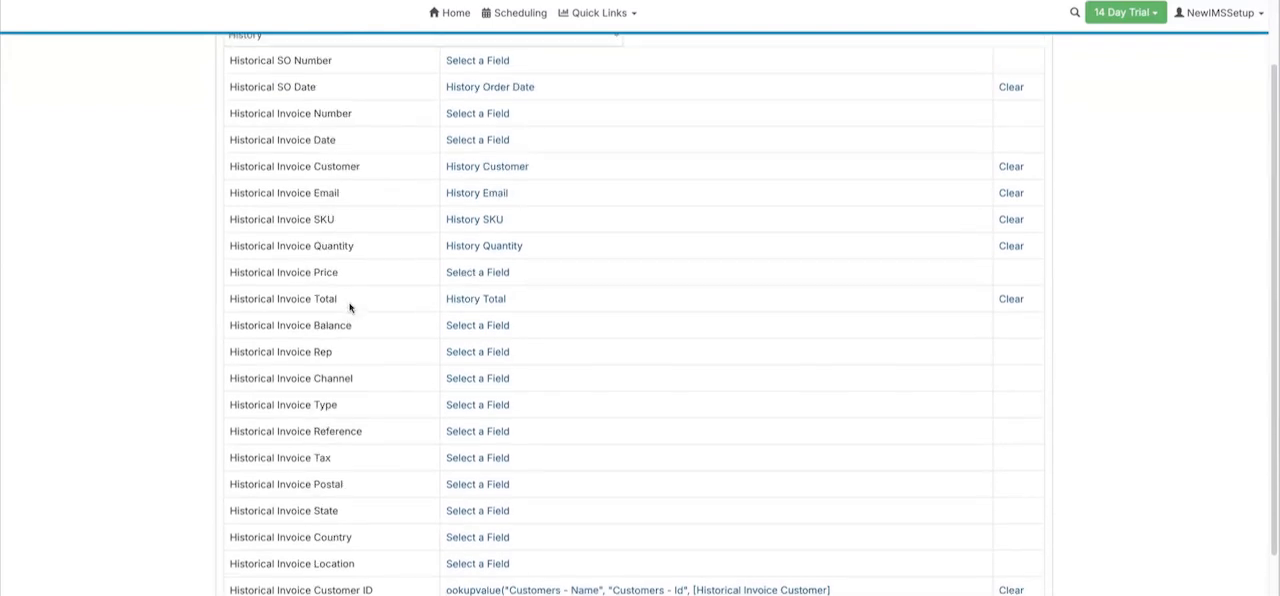
pyautogui.scroll(1, 355, 315)
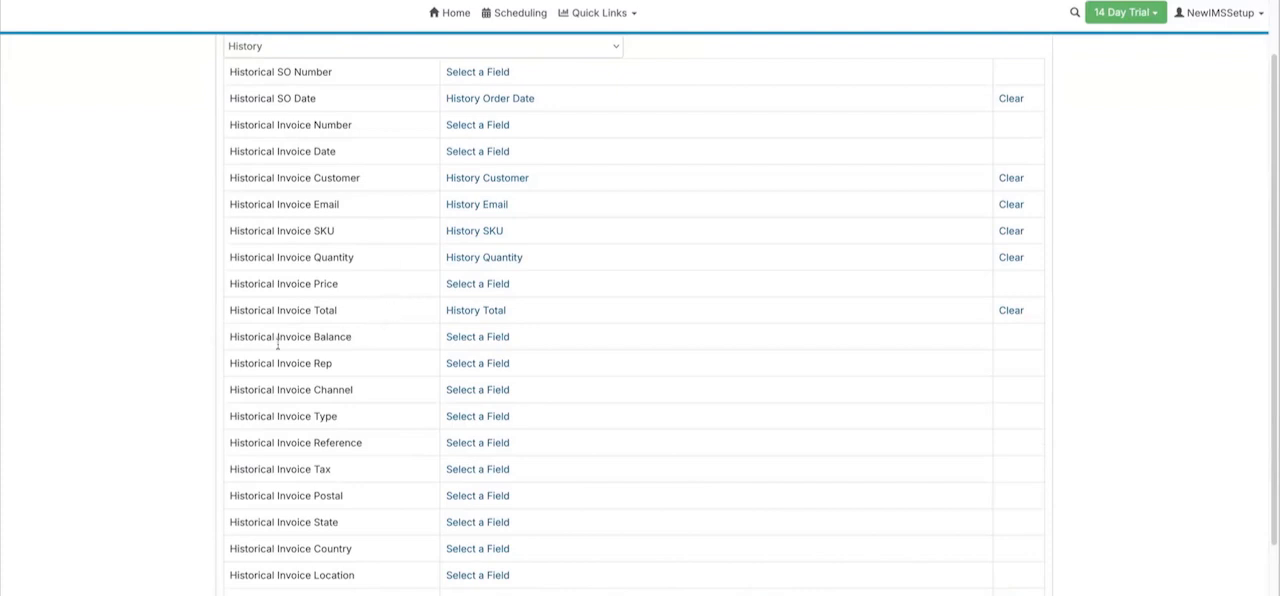
pyautogui.scroll(1, 190, 306)
pyautogui.scroll(-2, 184, 361)
pyautogui.click(246, 585)
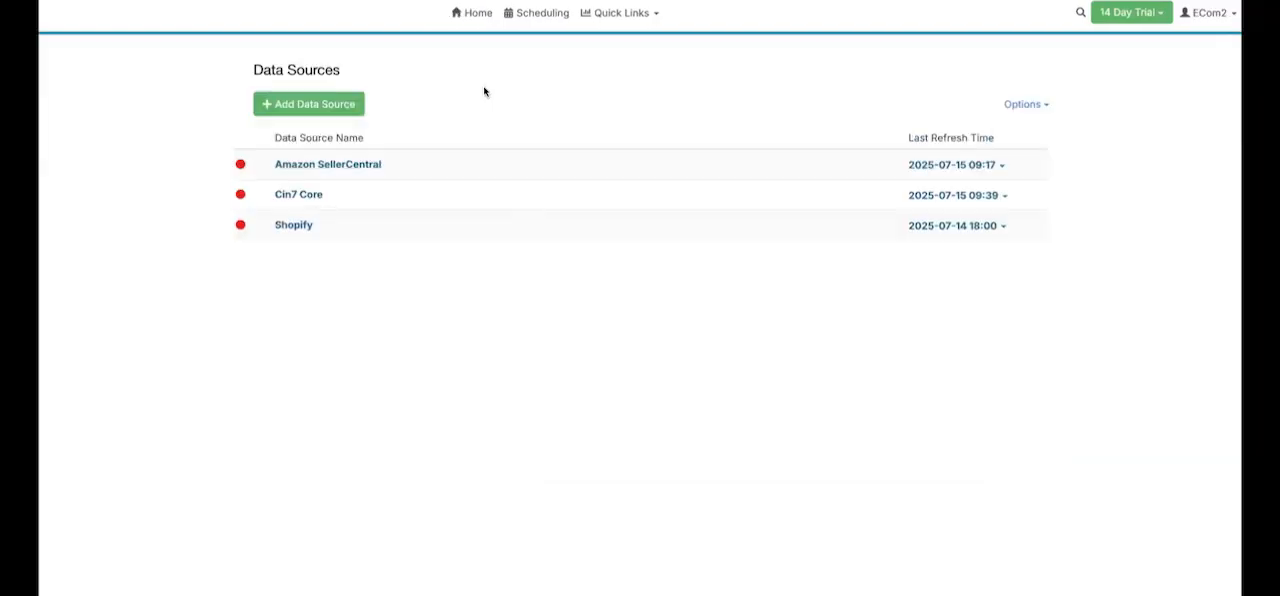
# - View the E-Commerce Historical Orders setup in the Cin7 Core inventory settings and return without adding channel sales
pyautogui.click(316, 197)
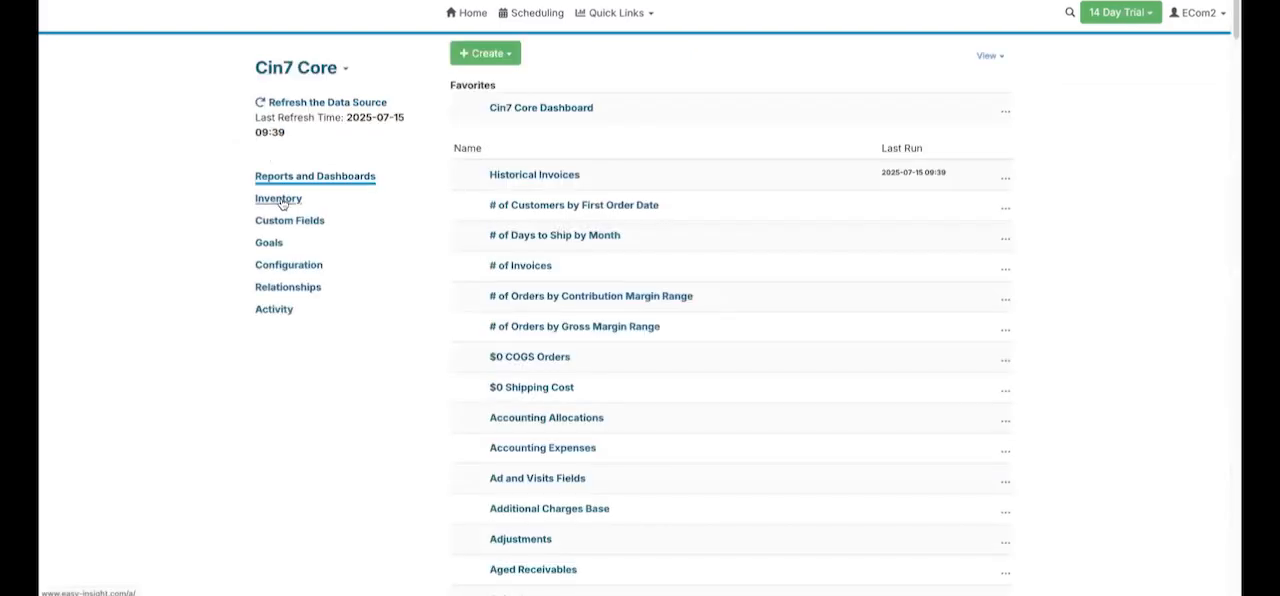
pyautogui.click(283, 200)
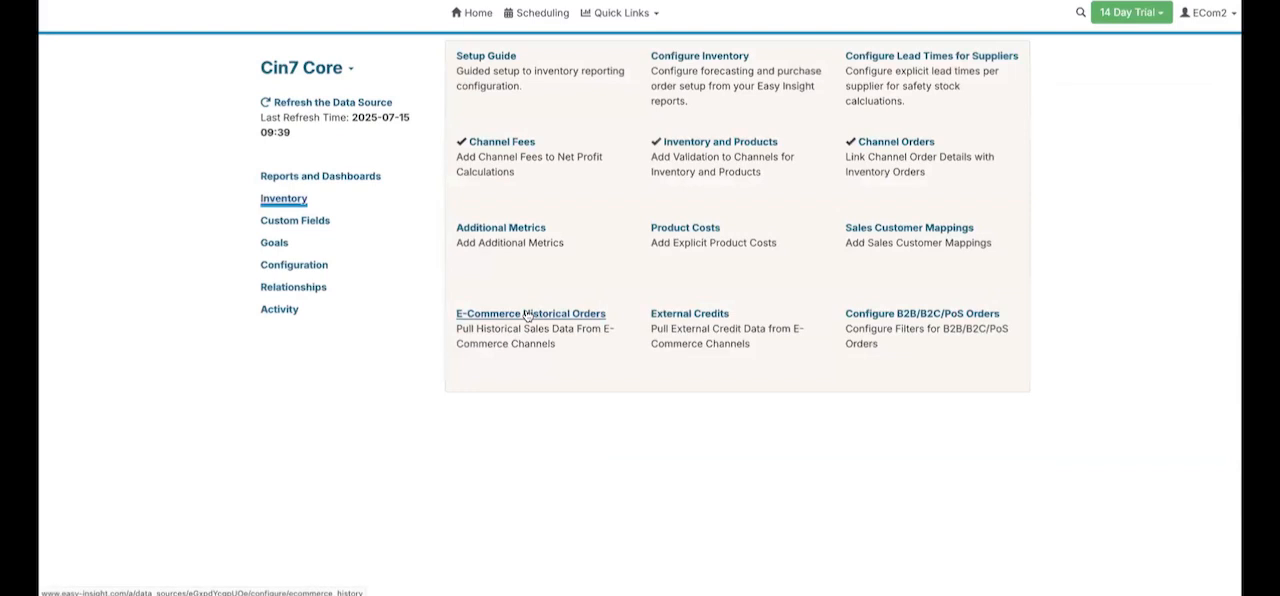
pyautogui.click(523, 314)
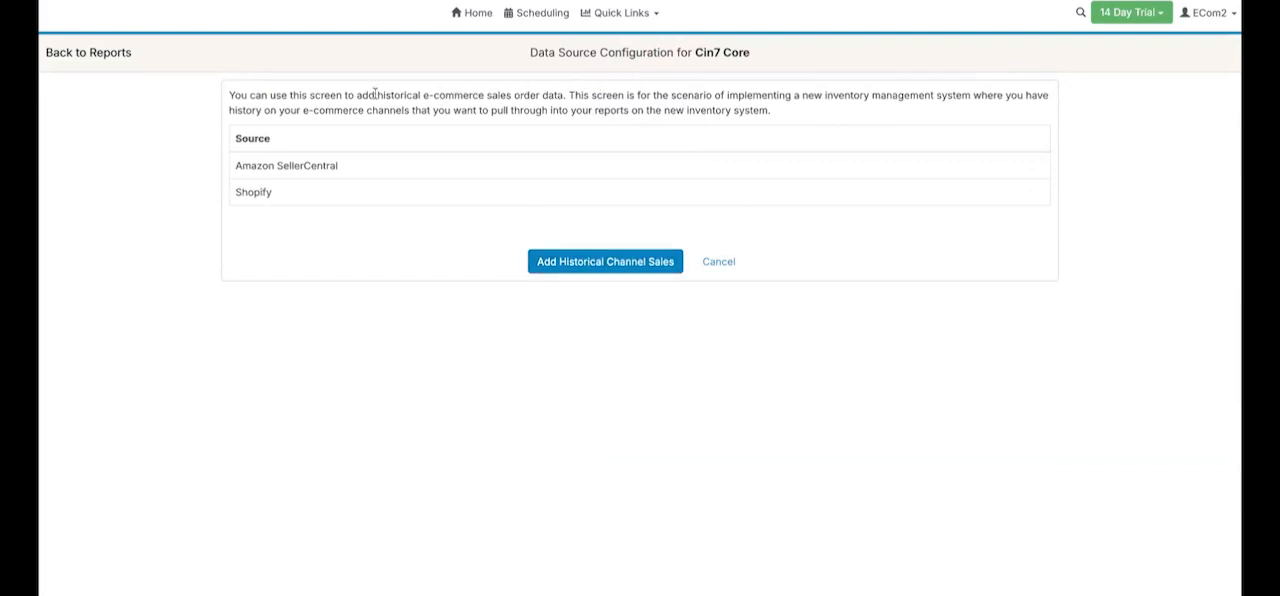
pyautogui.click(100, 55)
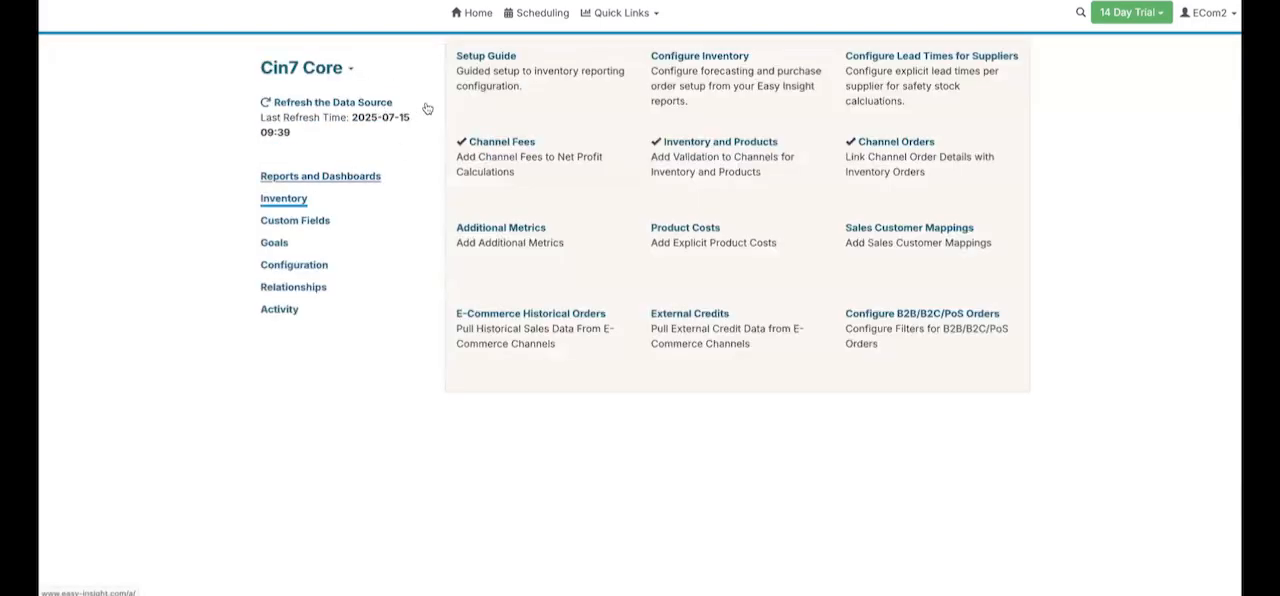
# - Create a new report from the Cin7 Core data source's reports and dashboards
pyautogui.click(363, 185)
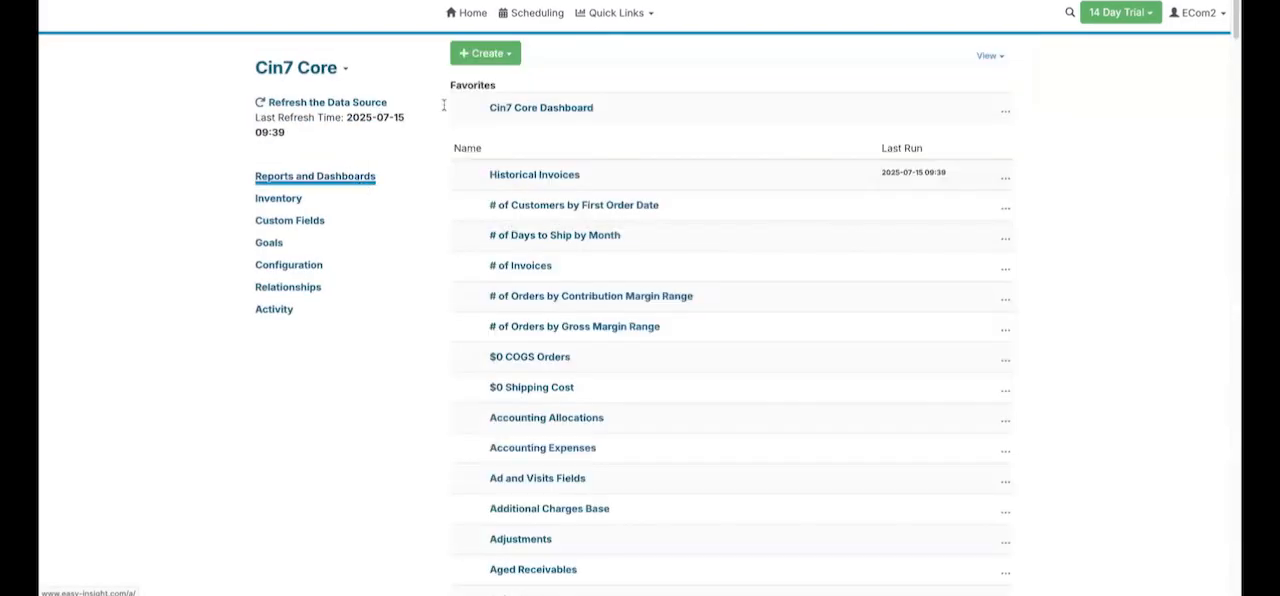
pyautogui.click(489, 53)
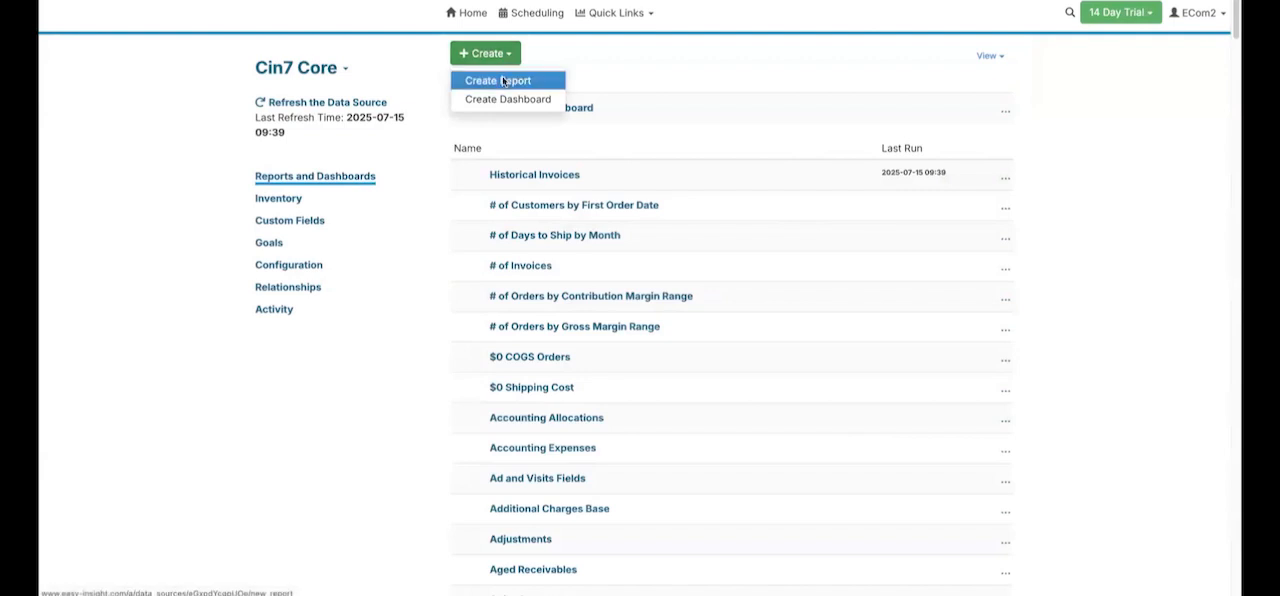
pyautogui.click(505, 80)
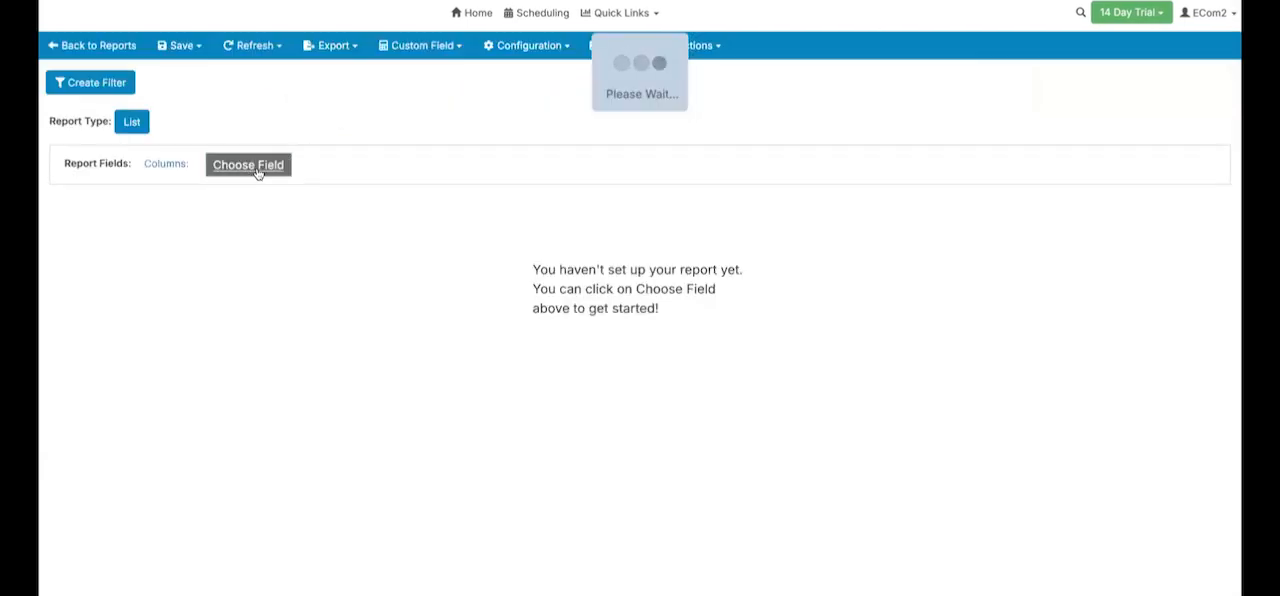
# - Look through the recommended report fields in the Revenue and COGS Details group
pyautogui.click(270, 170)
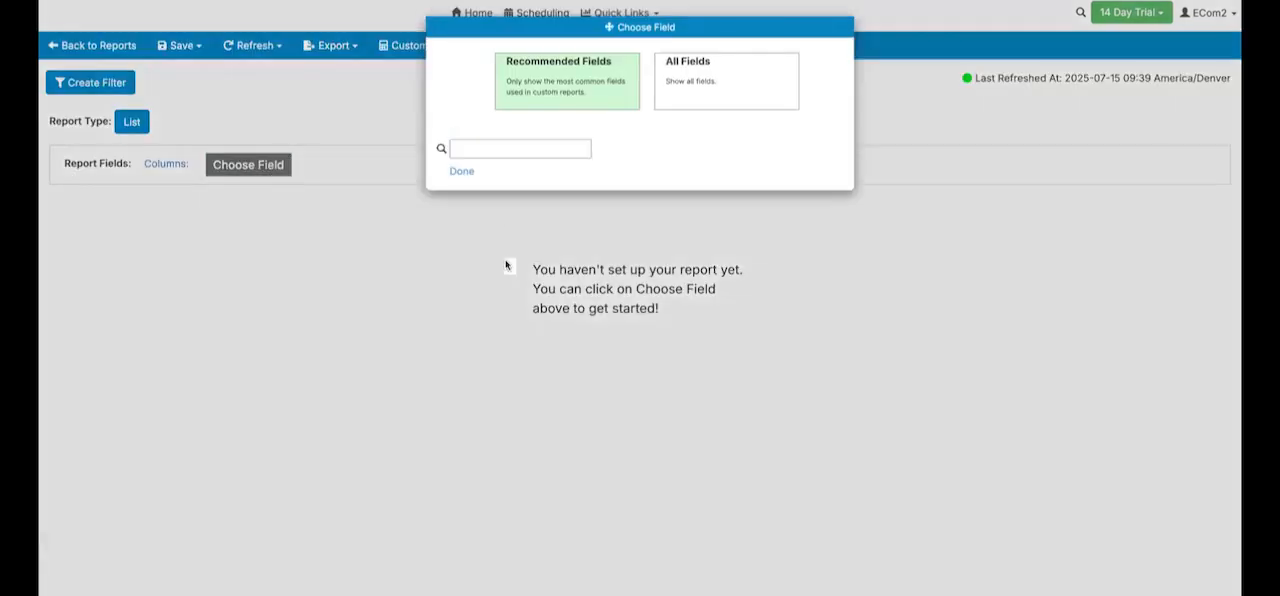
pyautogui.click(519, 219)
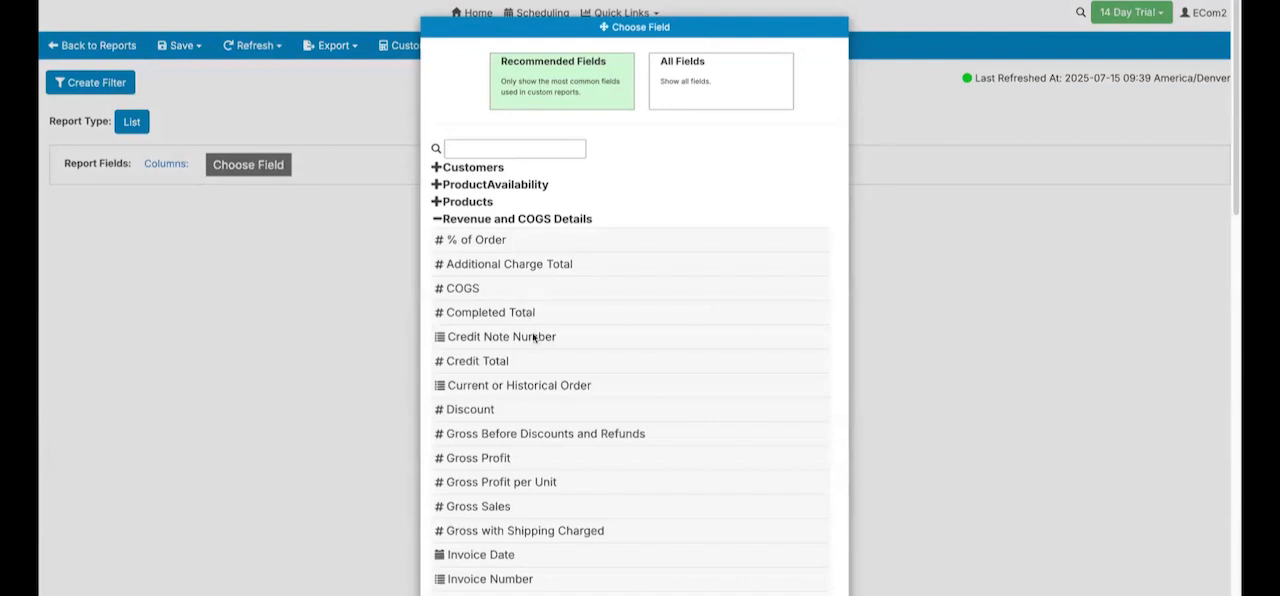
pyautogui.scroll(-1, 552, 272)
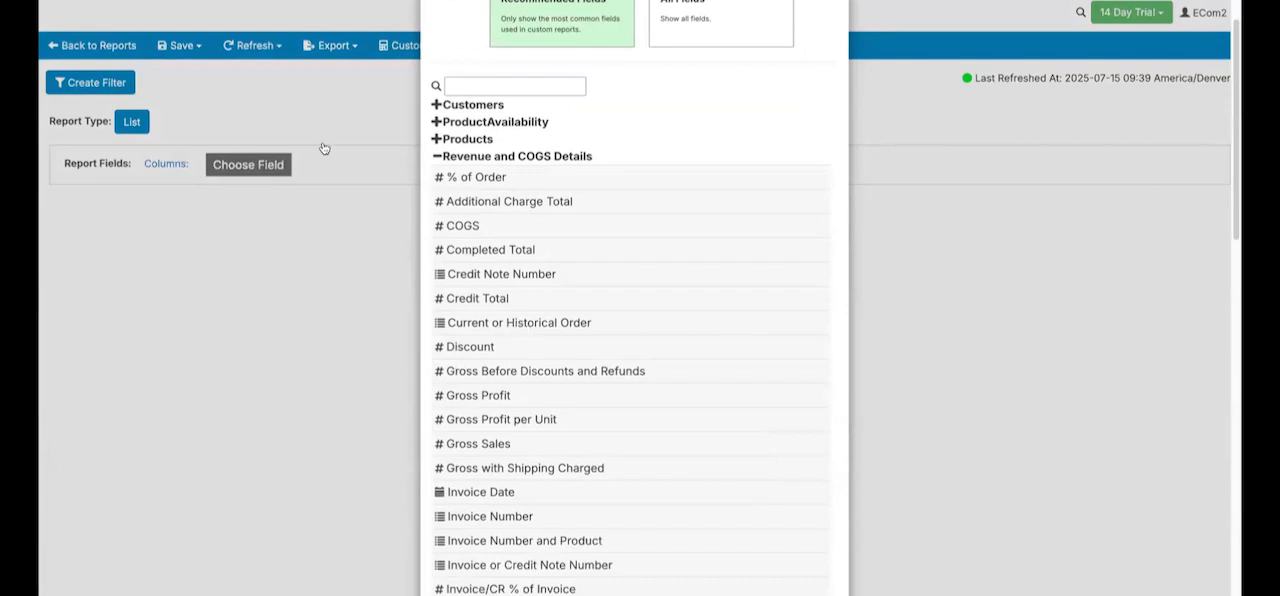
# - Change the report type to Stacked Column and set Order Date as the X axis grouping
pyautogui.click(159, 122)
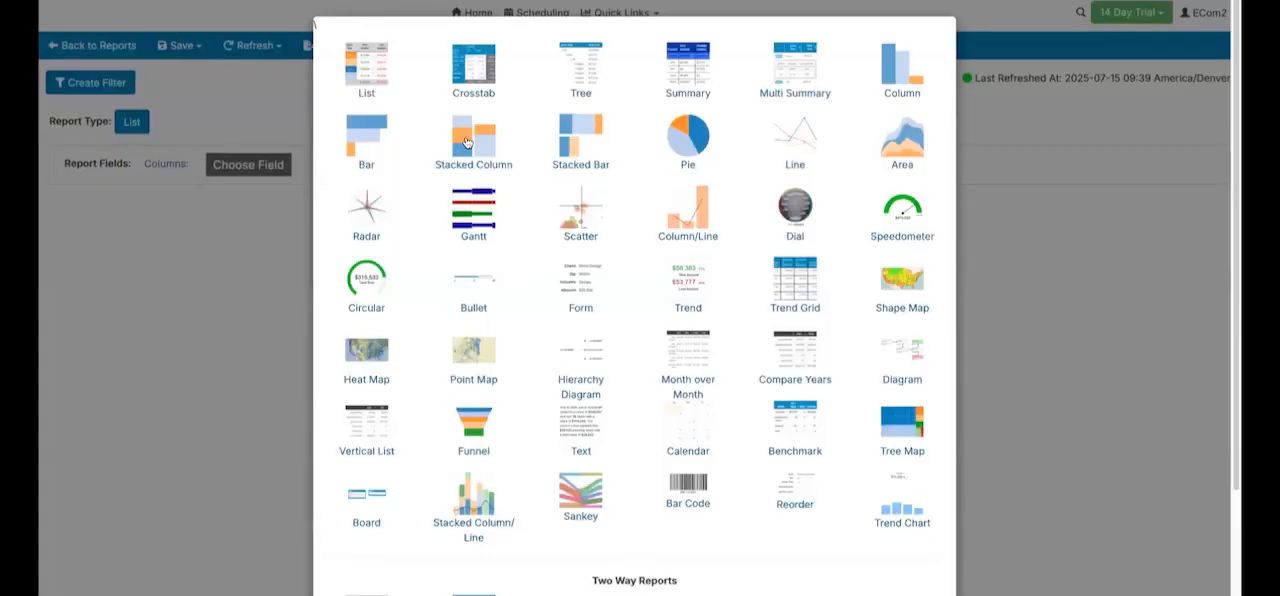
pyautogui.click(466, 143)
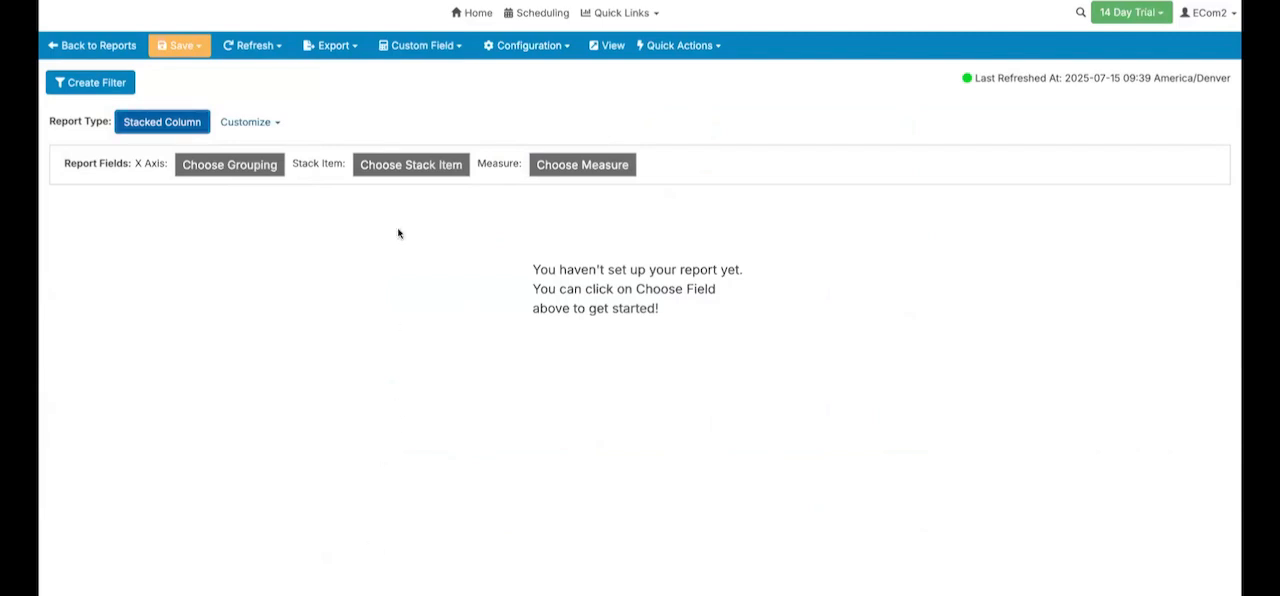
pyautogui.click(251, 168)
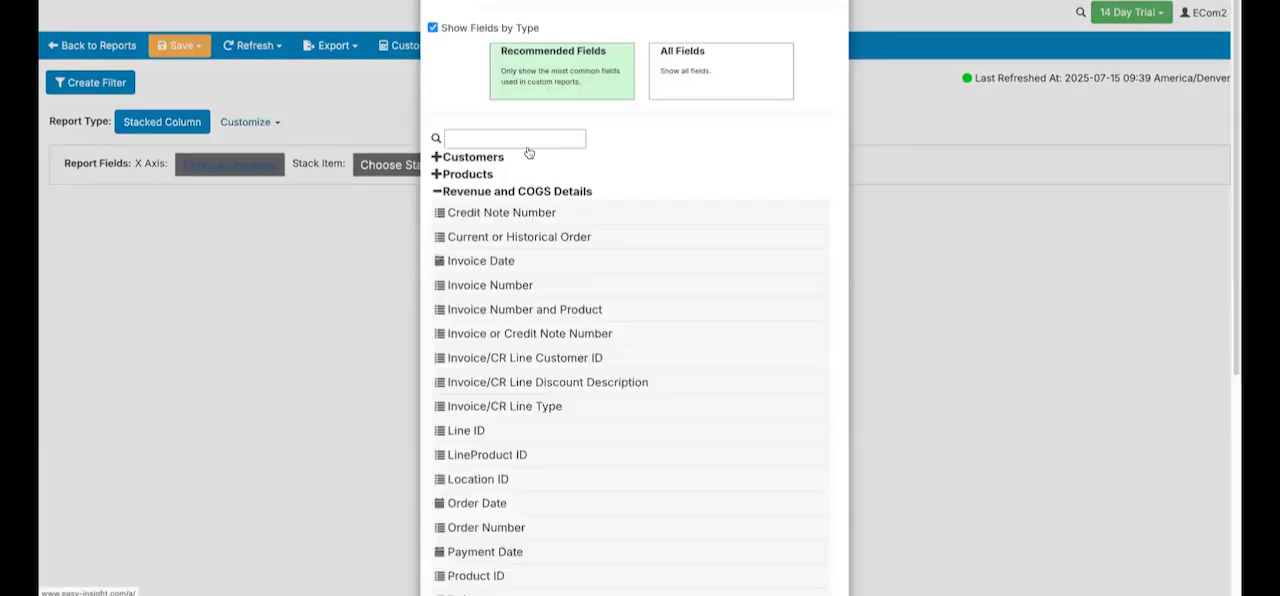
pyautogui.click(523, 190)
pyautogui.write('o')
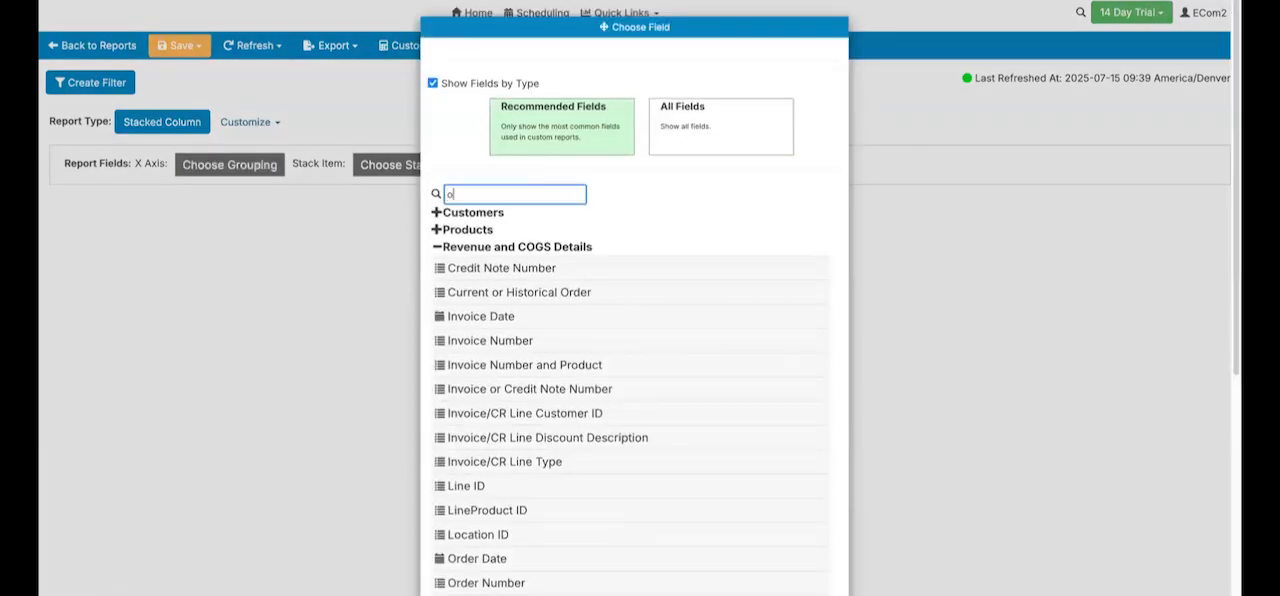
pyautogui.write('rder da')
pyautogui.click(503, 240)
# - Set Current or Historical Order as the stack item and Total Sales as the measure
pyautogui.click(397, 167)
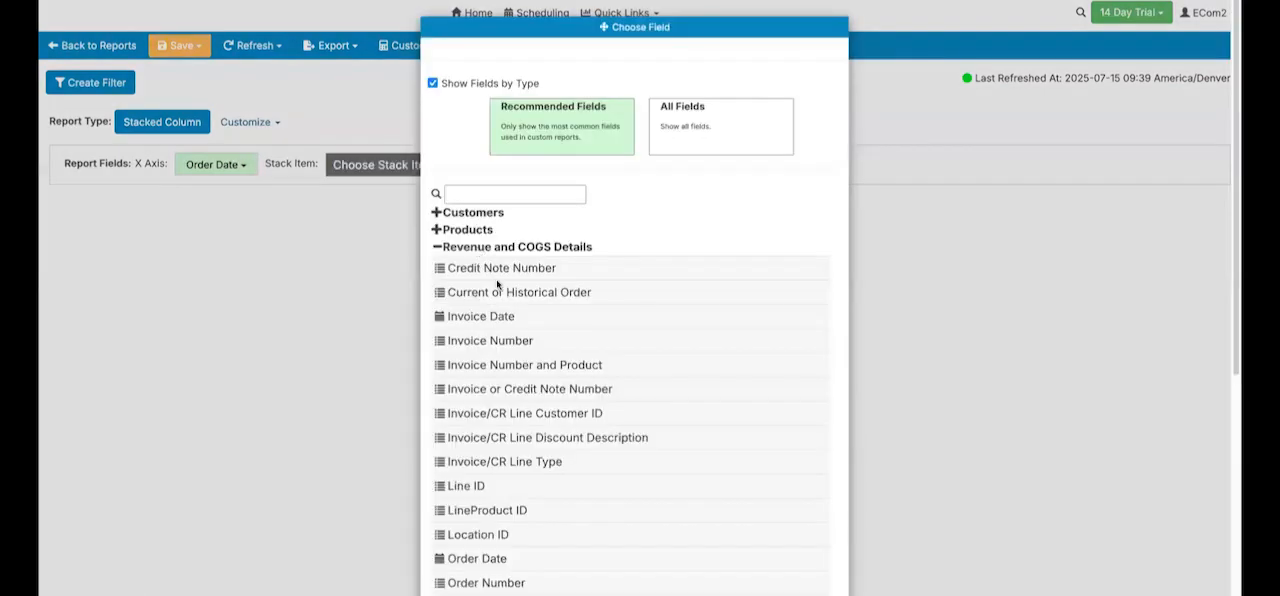
pyautogui.click(500, 291)
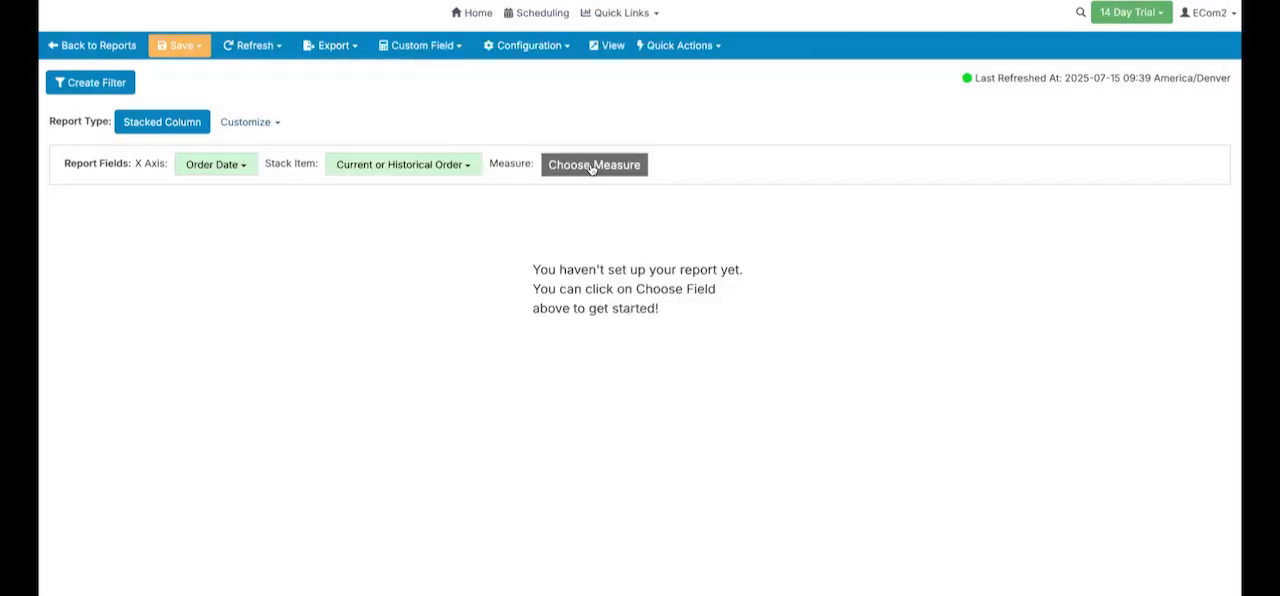
pyautogui.click(474, 162)
pyautogui.scroll(-3, 490, 375)
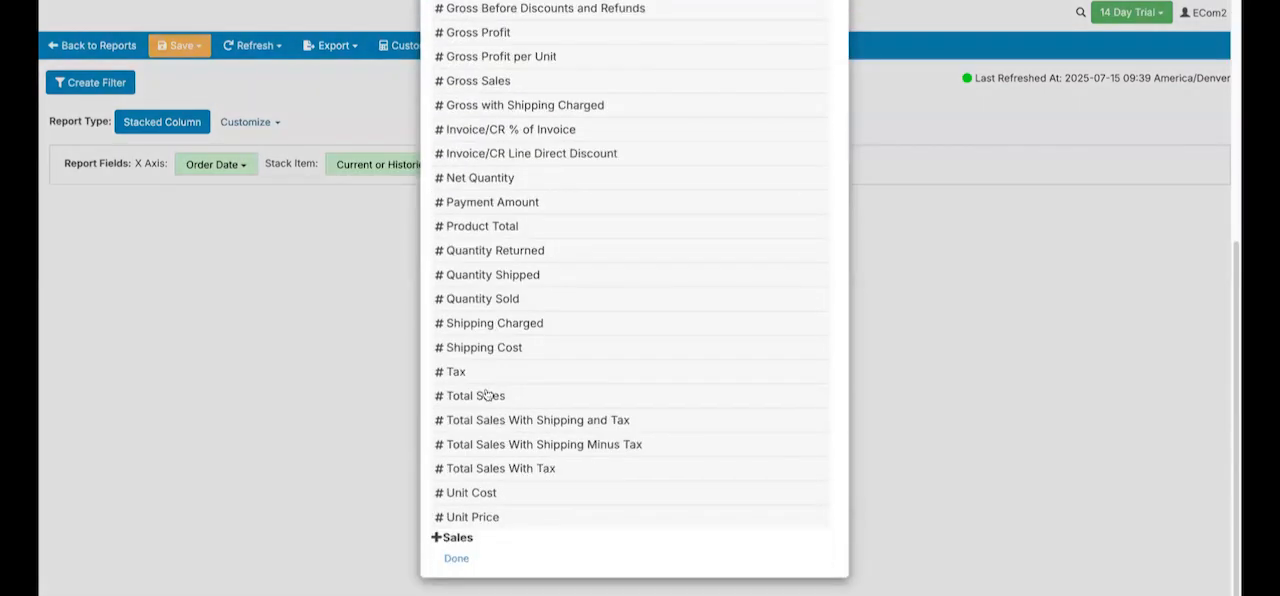
pyautogui.click(487, 395)
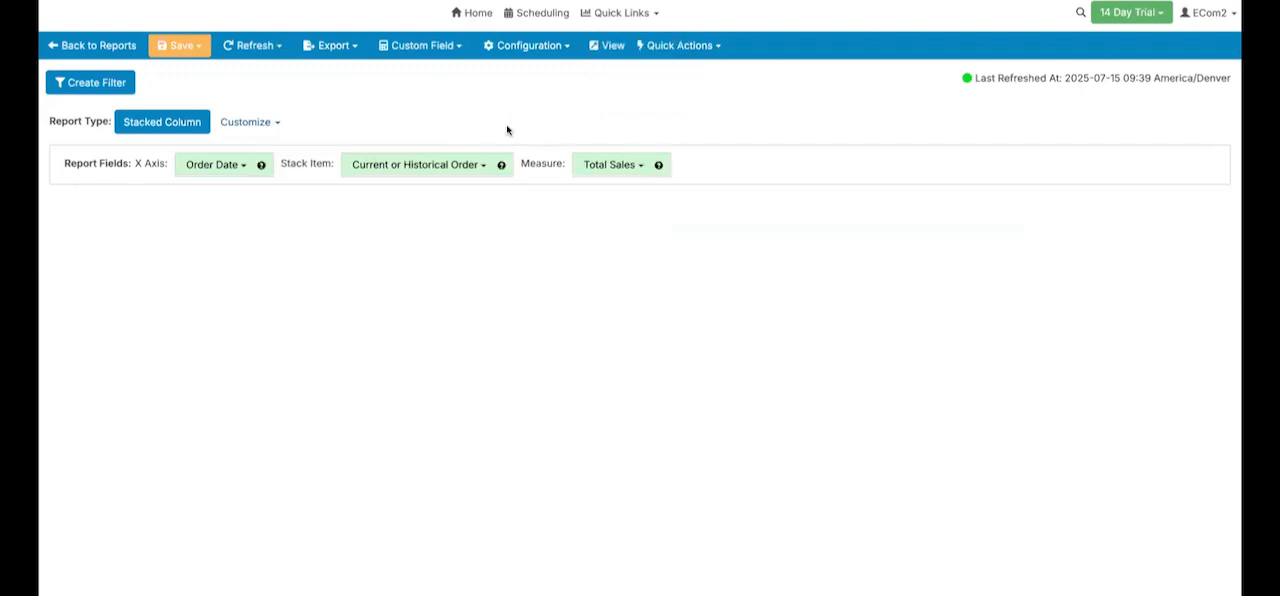
# - Leave the stacked column report and open the Historical Invoices calculation report of Cin7 Core for editing
pyautogui.moveTo(455, 403)
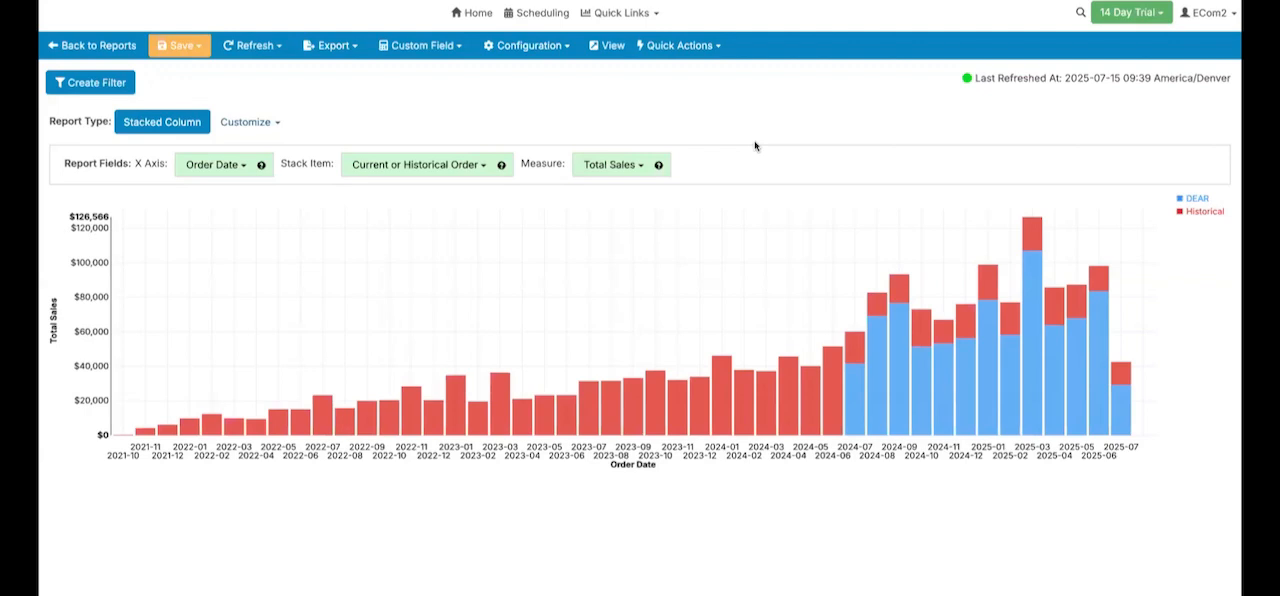
pyautogui.click(146, 58)
pyautogui.click(636, 66)
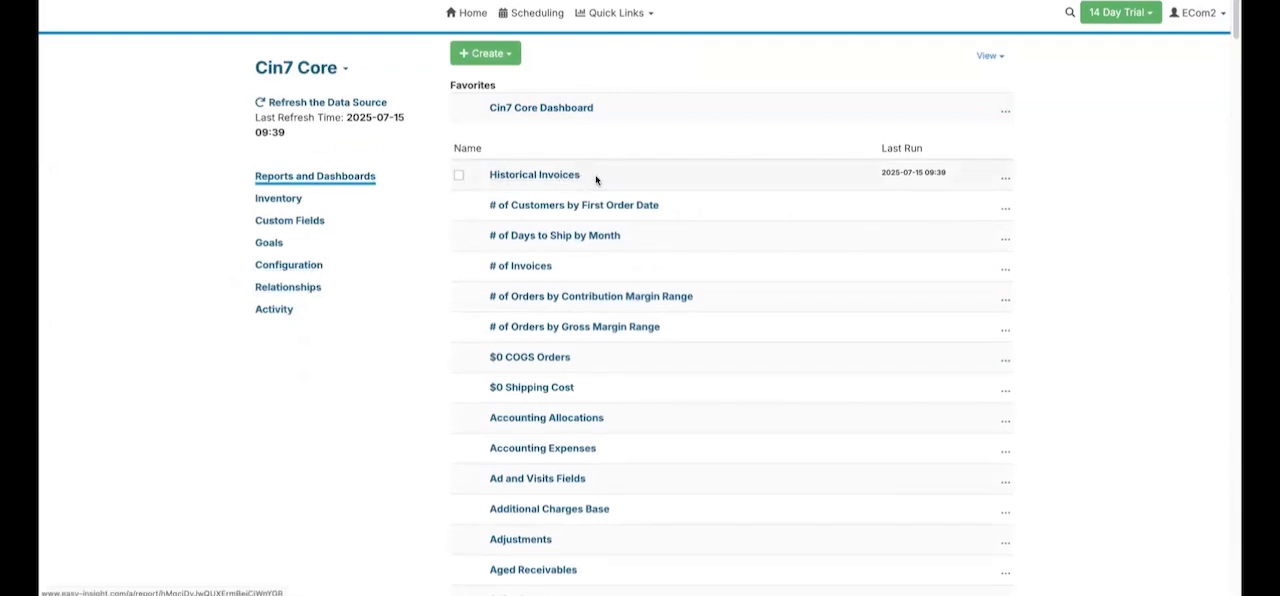
pyautogui.click(1006, 178)
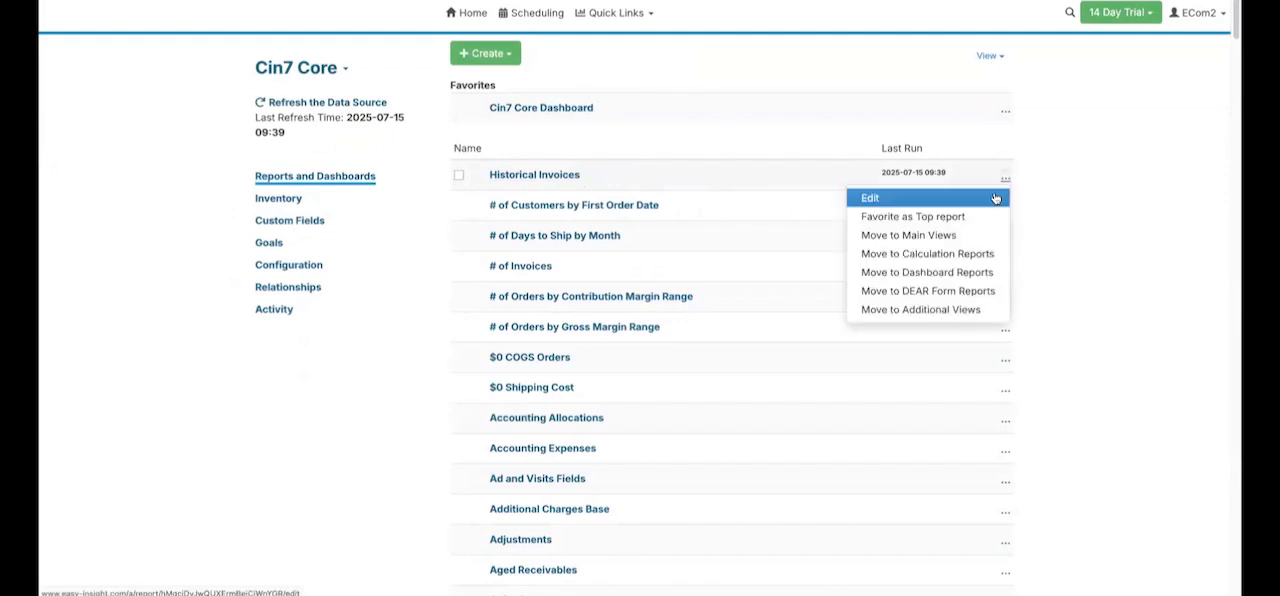
pyautogui.click(995, 199)
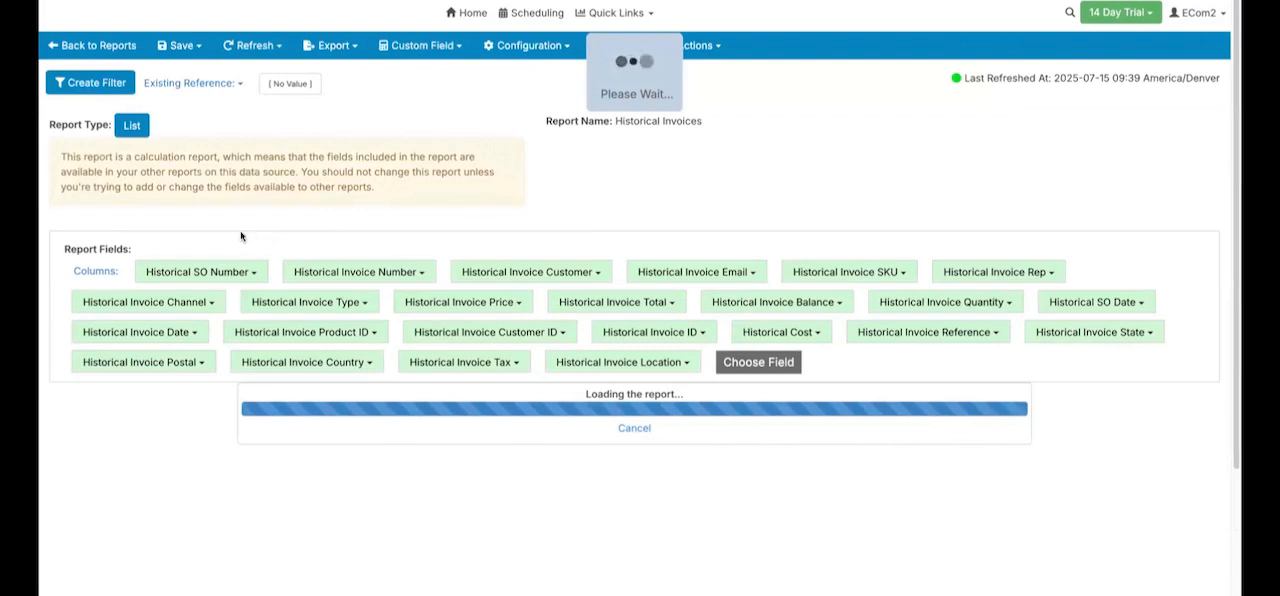
# - Examine the calculation behind the Historical SO Number field and close it without changes
pyautogui.click(226, 327)
pyautogui.click(290, 382)
pyautogui.click(677, 238)
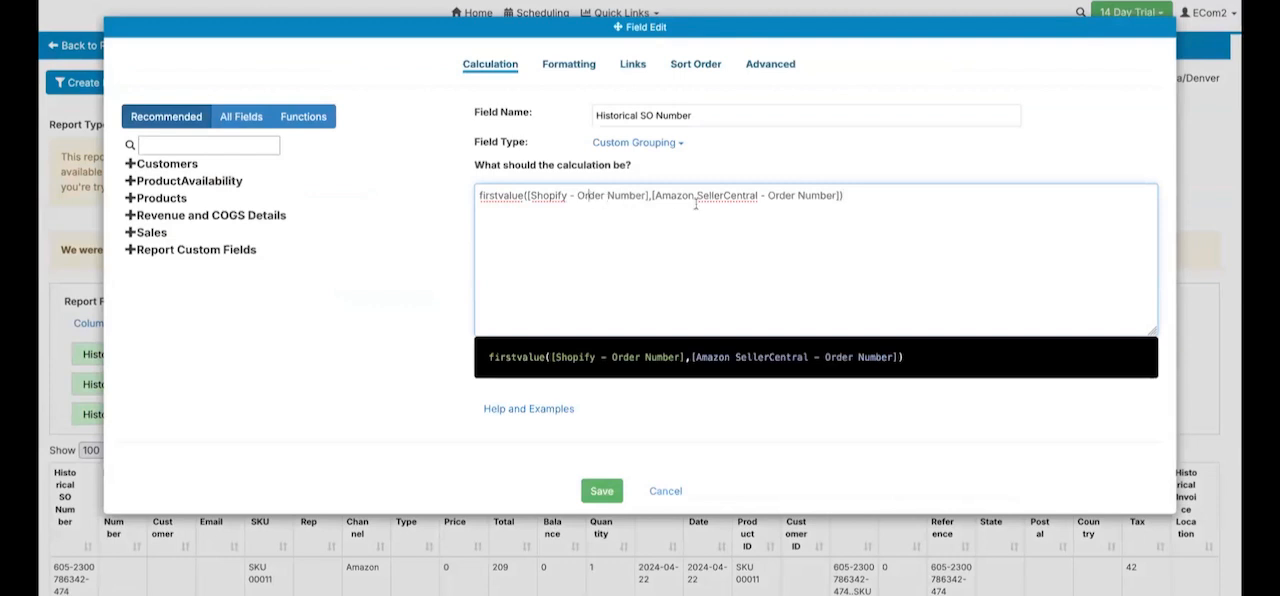
pyautogui.click(1199, 175)
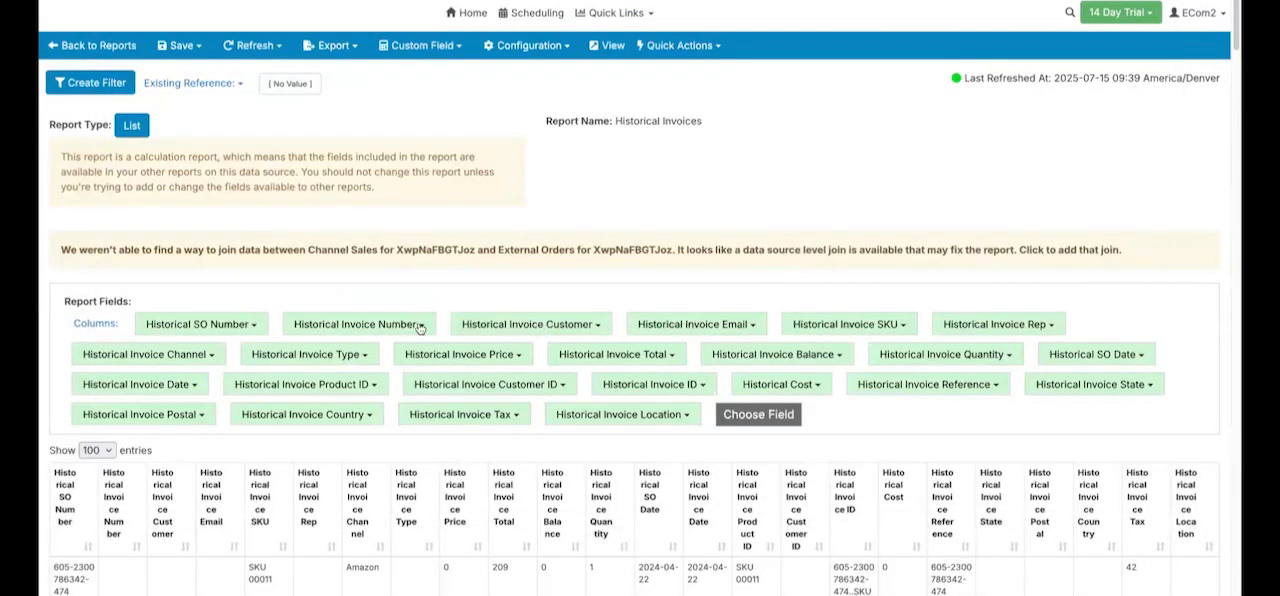
# - Examine the calculation behind the Historical Invoice SKU field and look over the rows of the Historical Invoices report
pyautogui.click(860, 325)
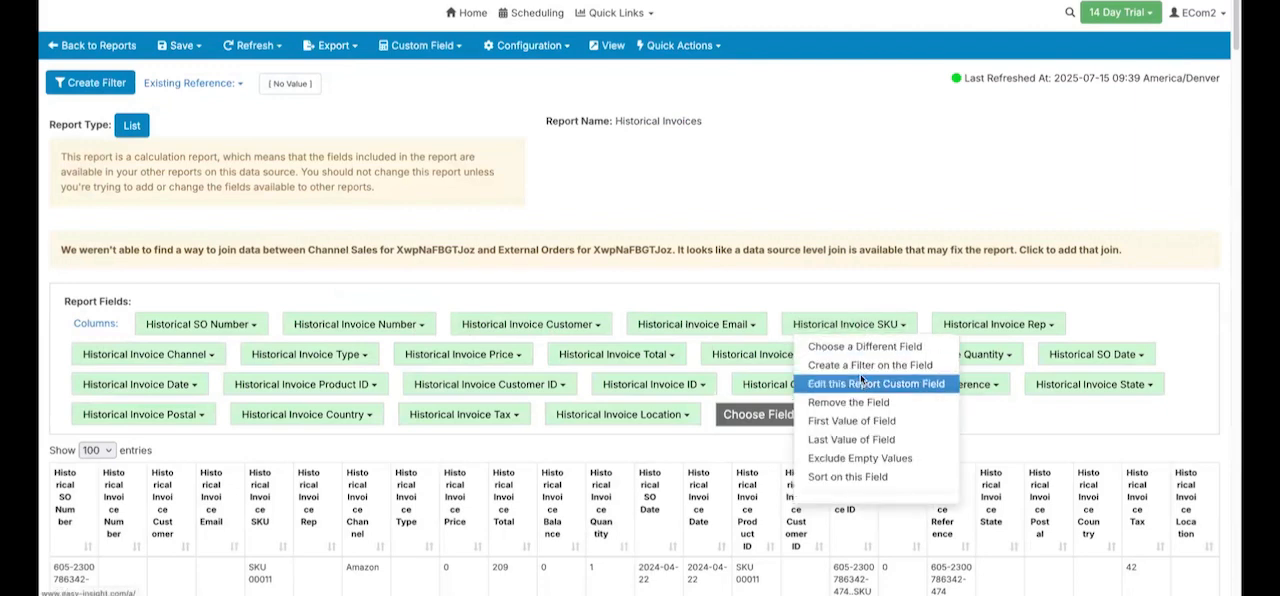
pyautogui.click(862, 383)
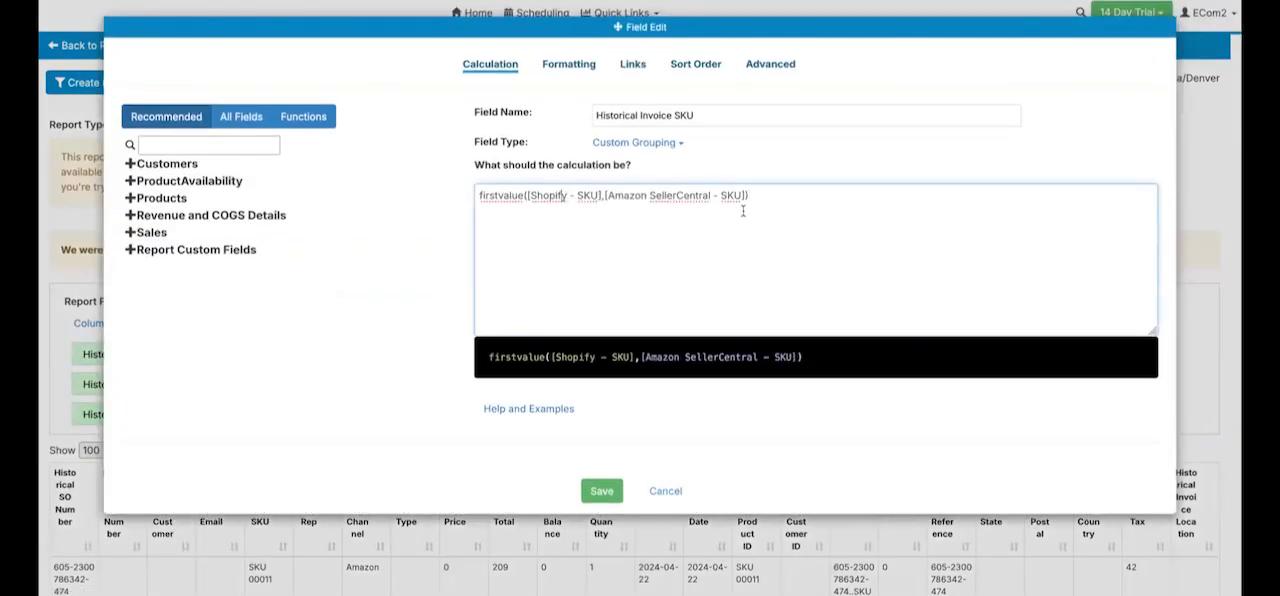
pyautogui.click(1209, 131)
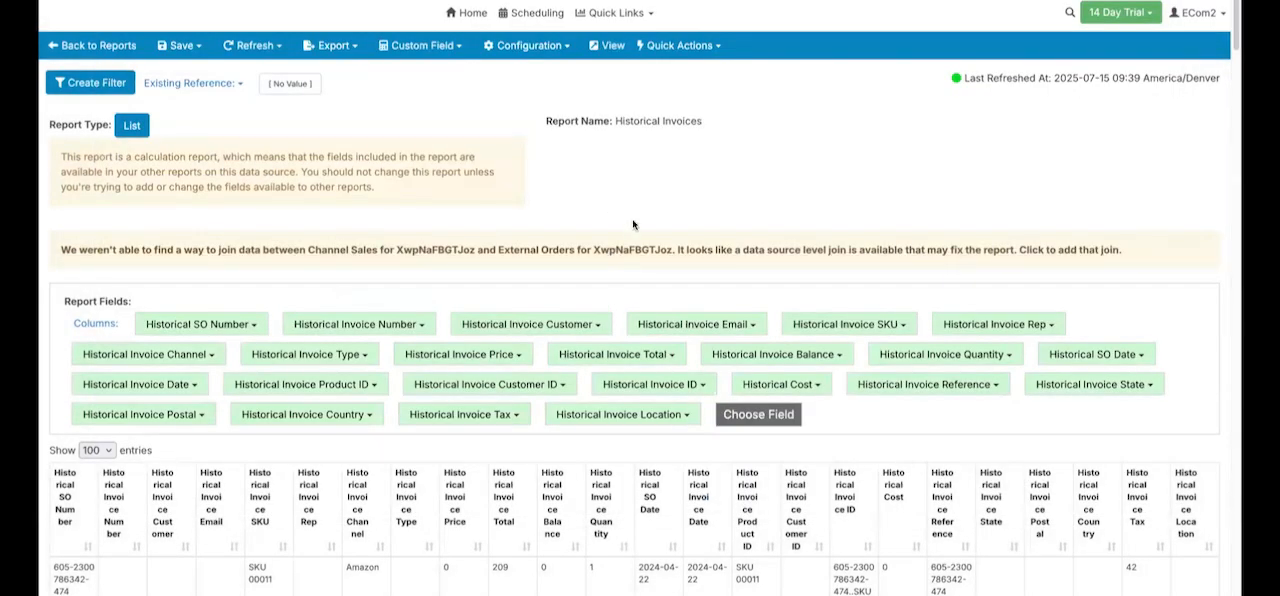
pyautogui.scroll(-3, 634, 222)
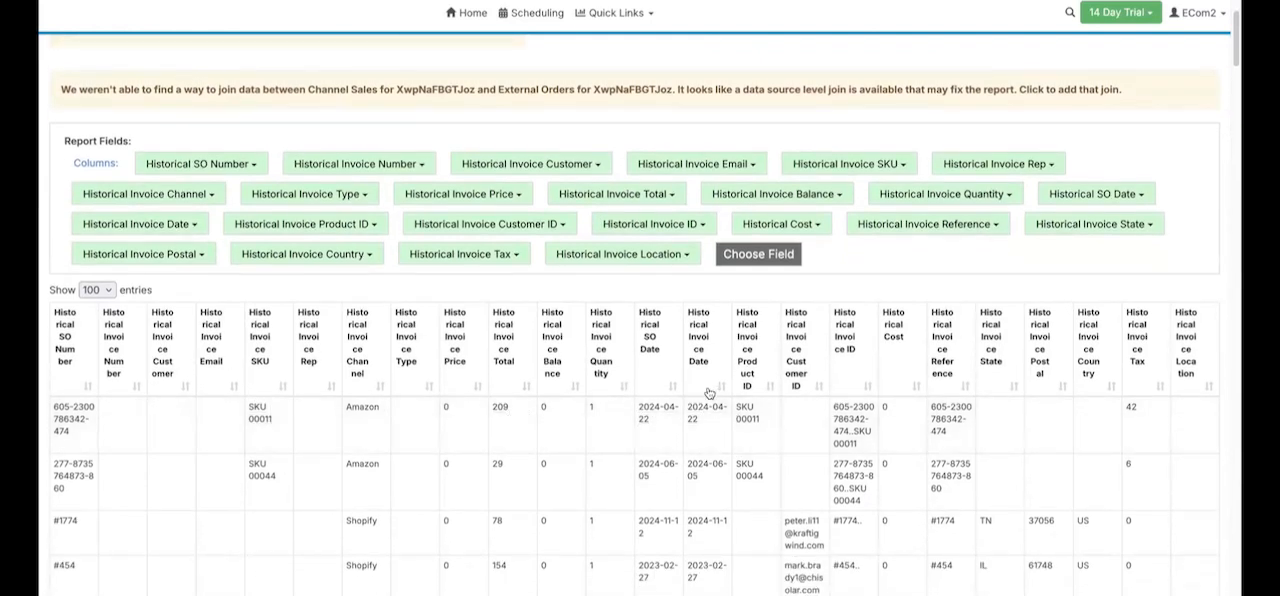
pyautogui.scroll(3, 710, 392)
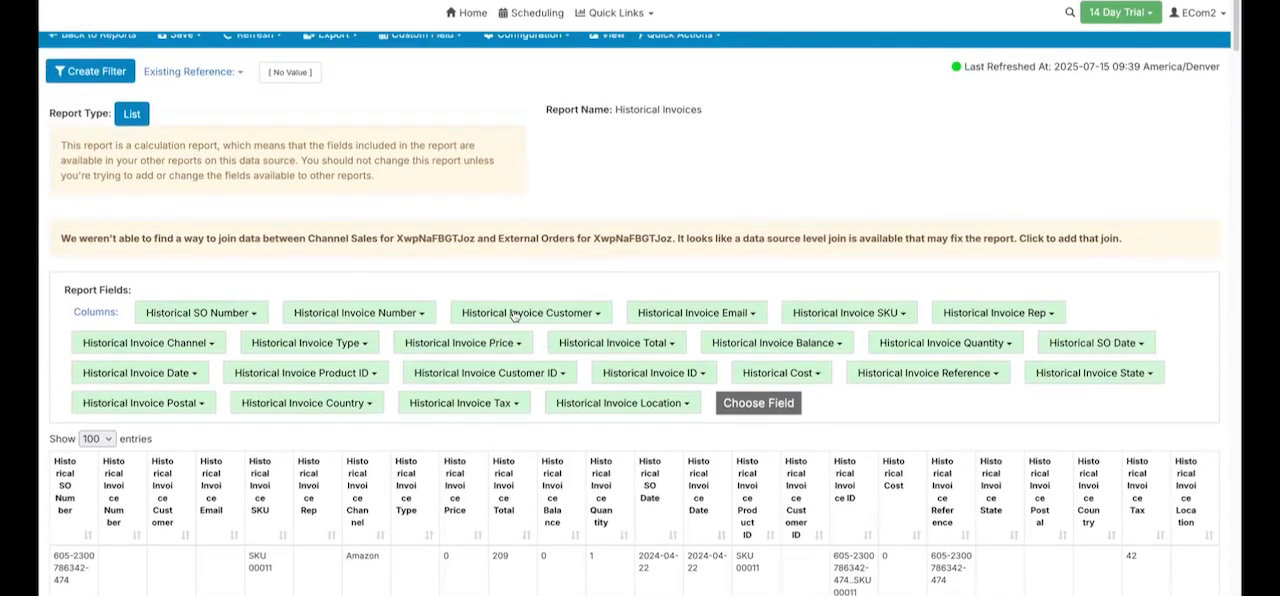
pyautogui.scroll(1, 300, 75)
# - Open the External Orders report of the Amazon SellerCentral data source for editing and examine its name and fields
pyautogui.click(452, 16)
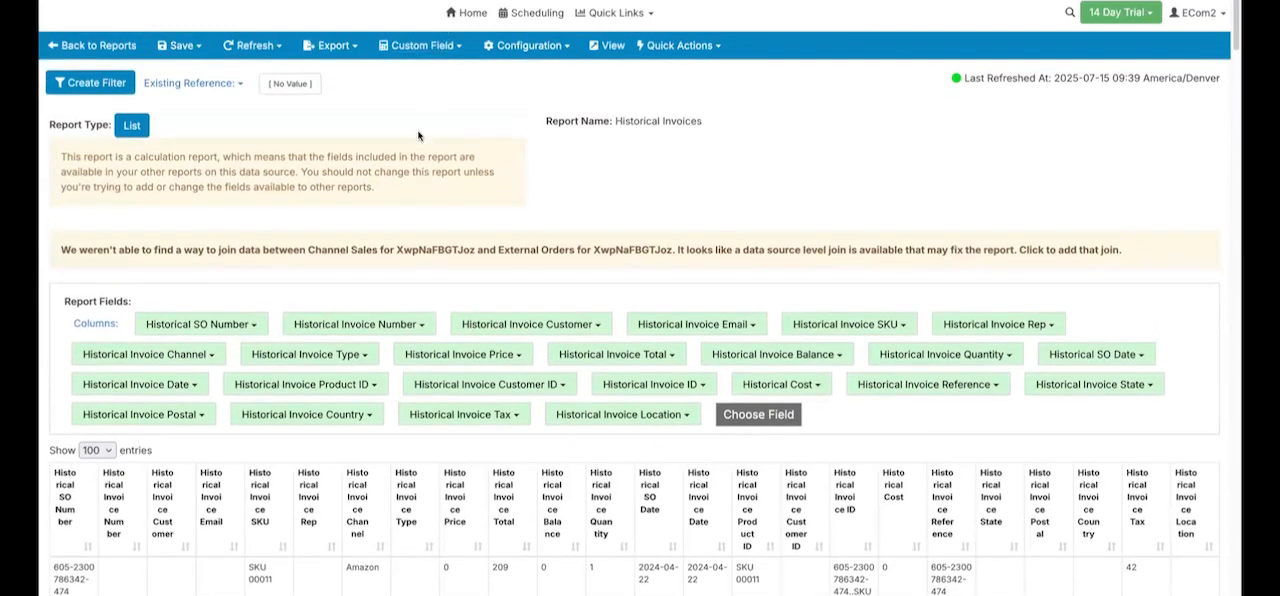
pyautogui.click(328, 165)
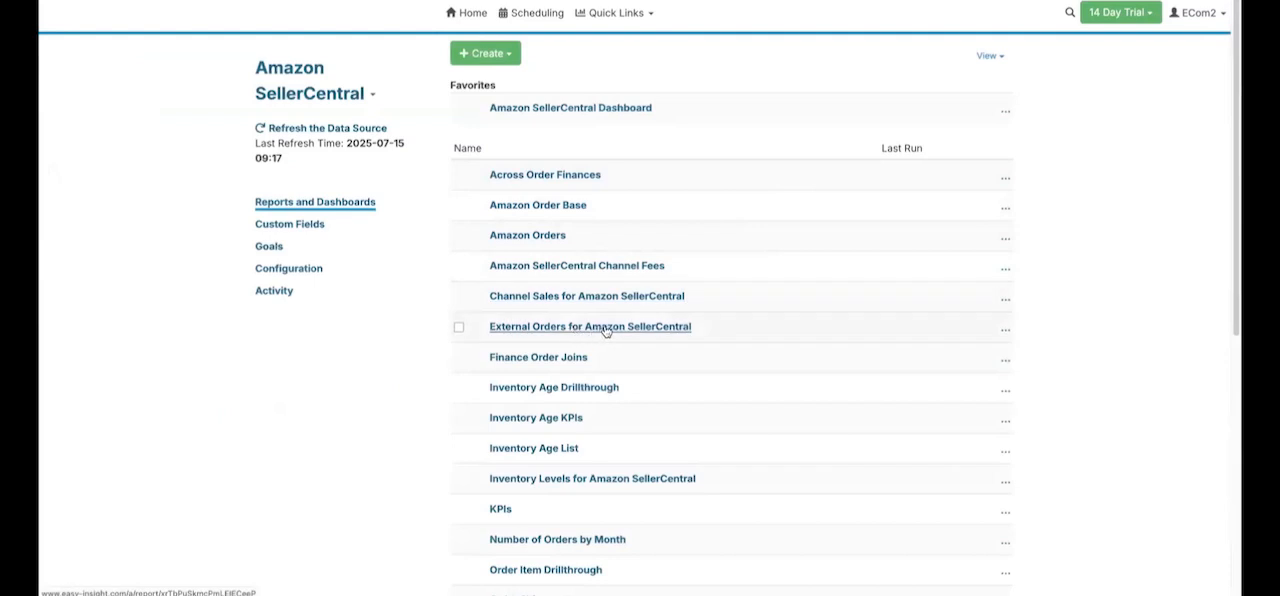
pyautogui.click(1003, 330)
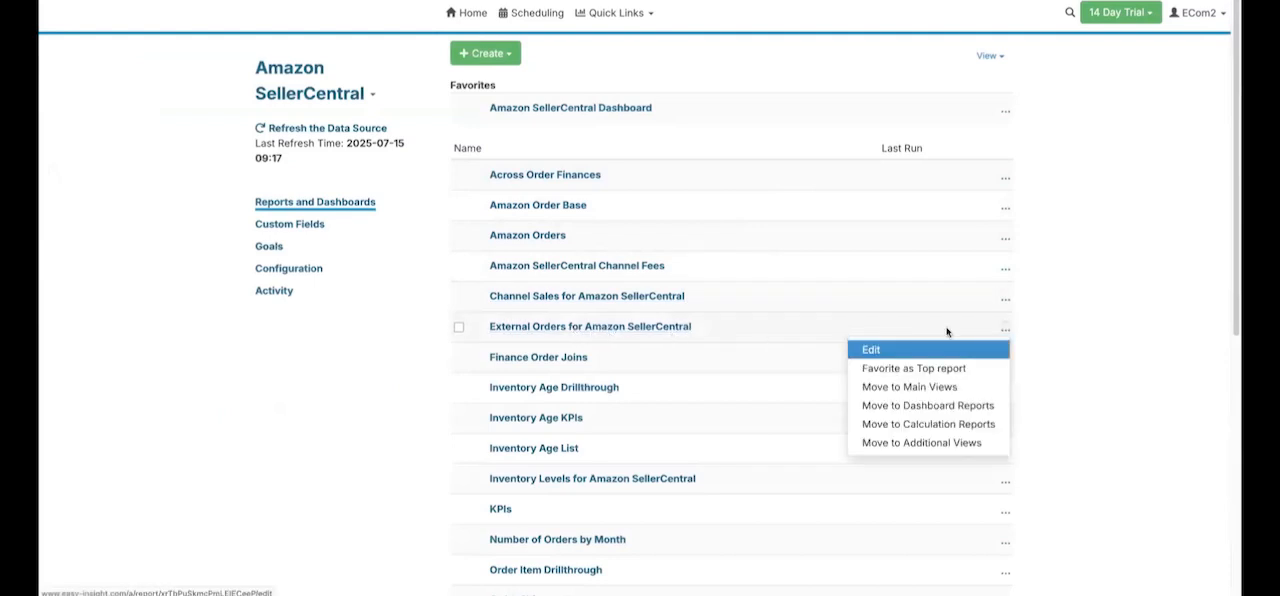
pyautogui.click(990, 350)
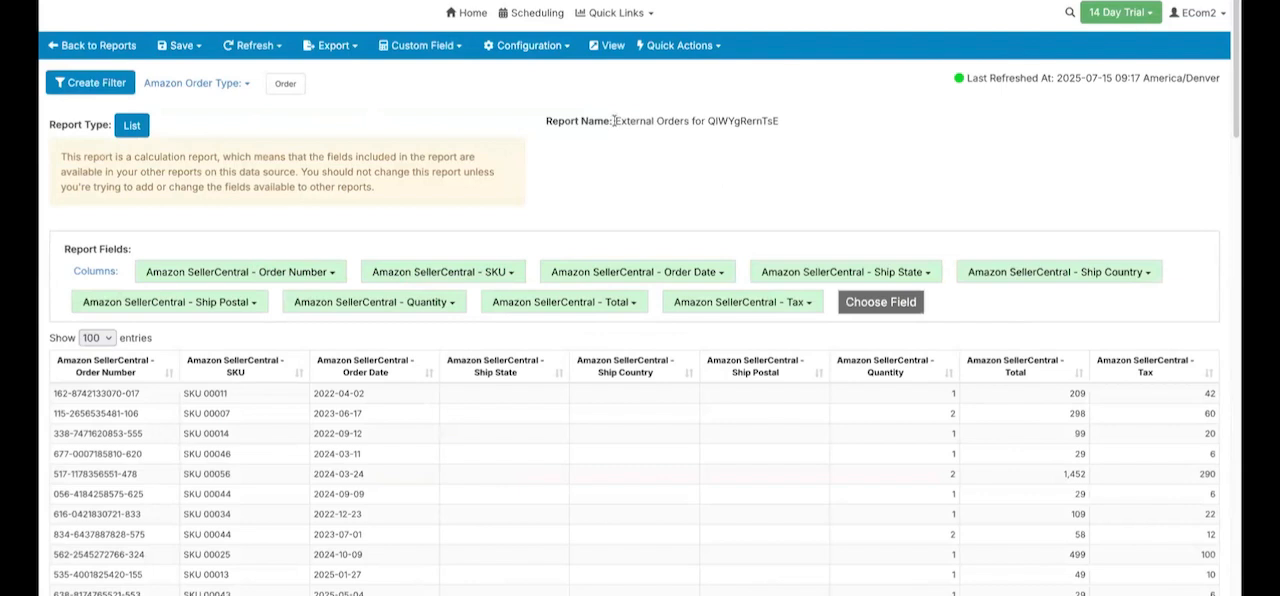
pyautogui.moveTo(619, 120); pyautogui.dragTo(687, 130)
pyautogui.click(664, 178)
pyautogui.click(885, 305)
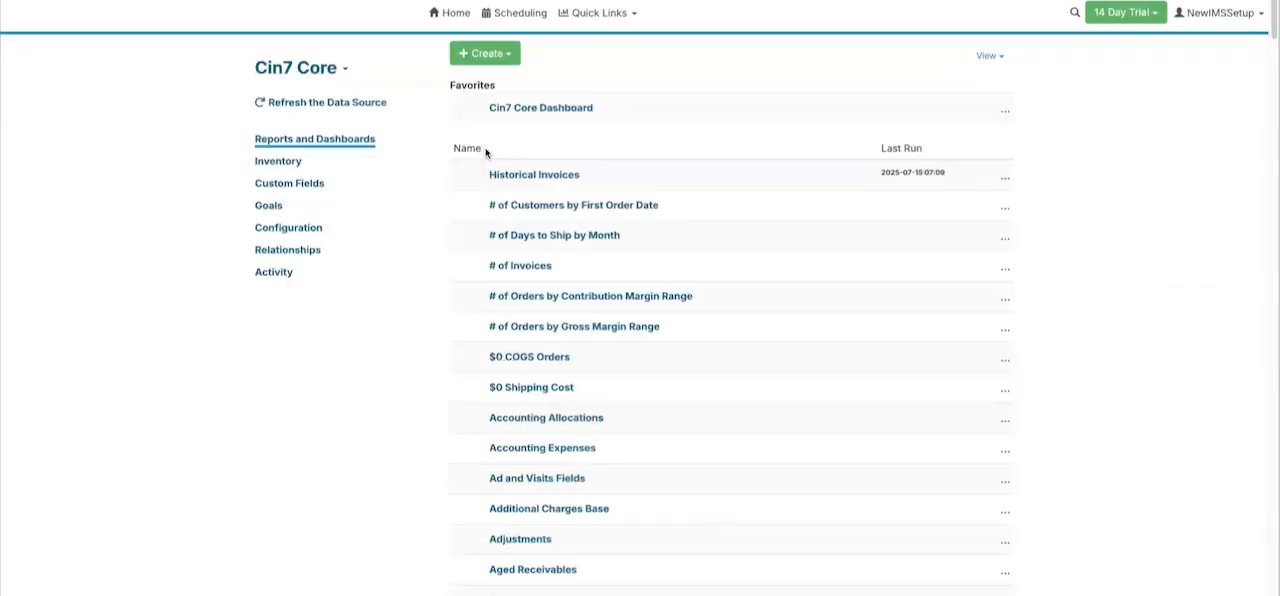
# - Create a new report in the Cin7 Core data source and add Current or Historical Order as a column
pyautogui.click(485, 53)
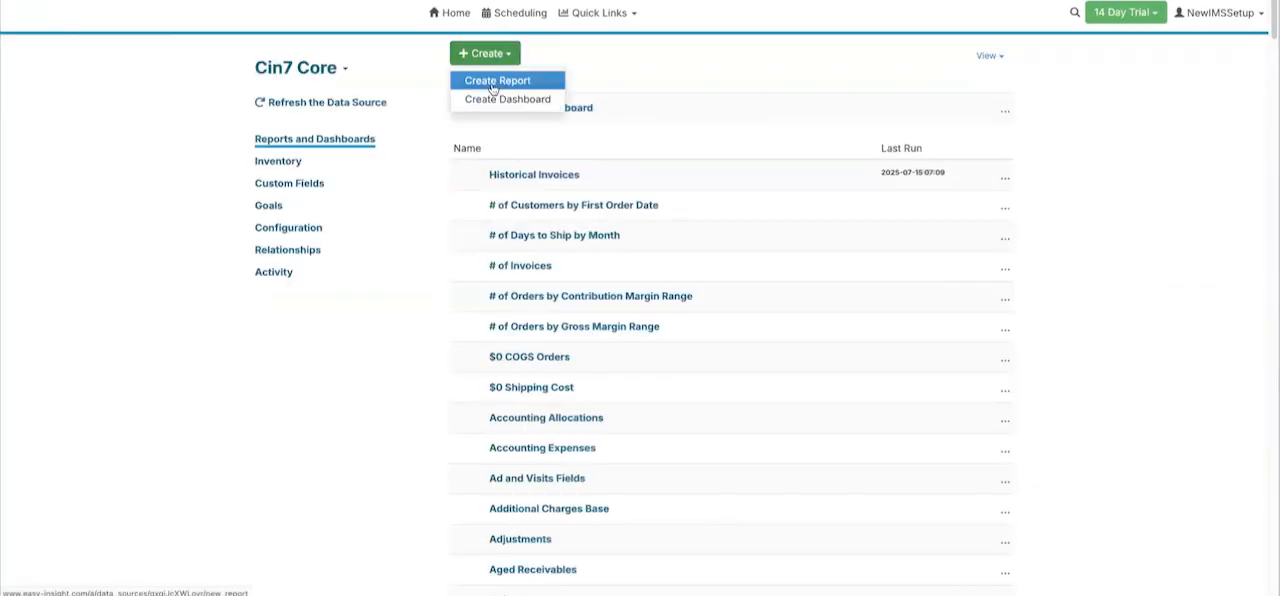
pyautogui.click(492, 84)
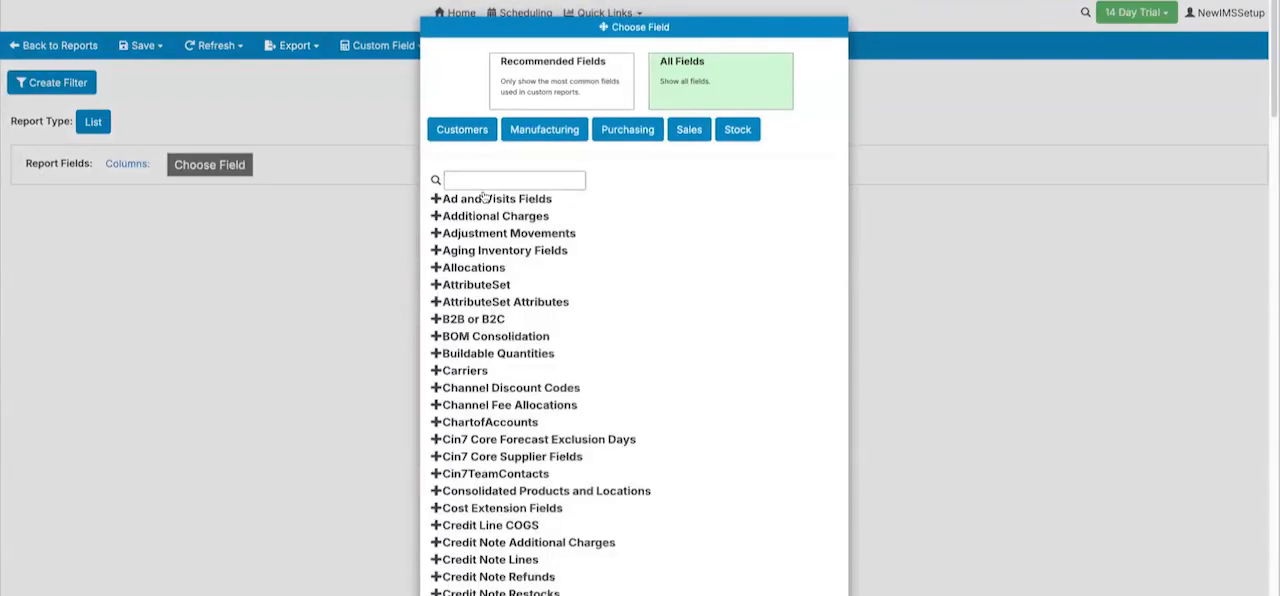
pyautogui.click(485, 200)
pyautogui.click(485, 200)
pyautogui.click(481, 182)
pyautogui.write('current')
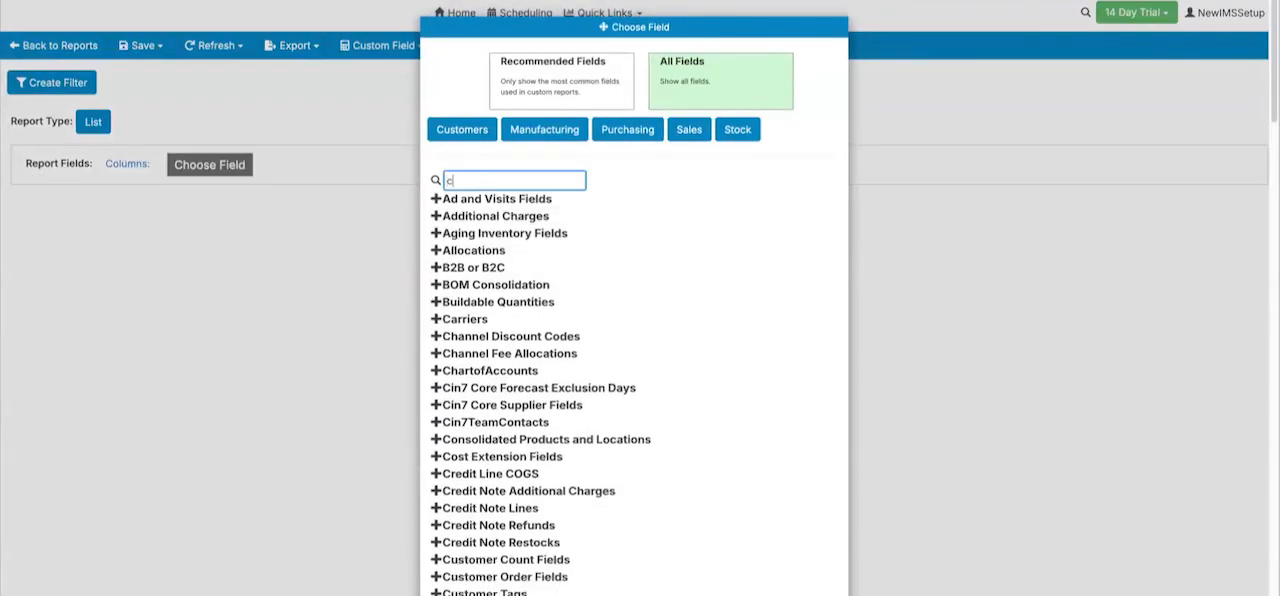
pyautogui.click(497, 200)
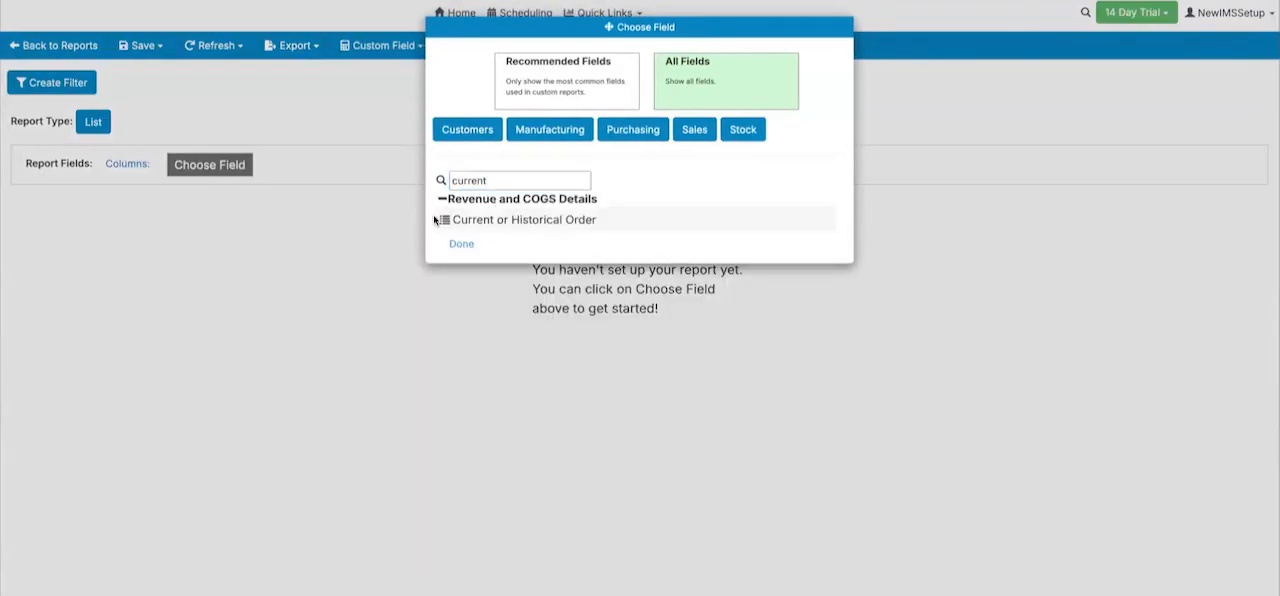
pyautogui.click(495, 217)
# - Add the Total Sales column and filter the report to DEAR orders
pyautogui.click(391, 166)
pyautogui.click(480, 148)
pyautogui.write('total sal')
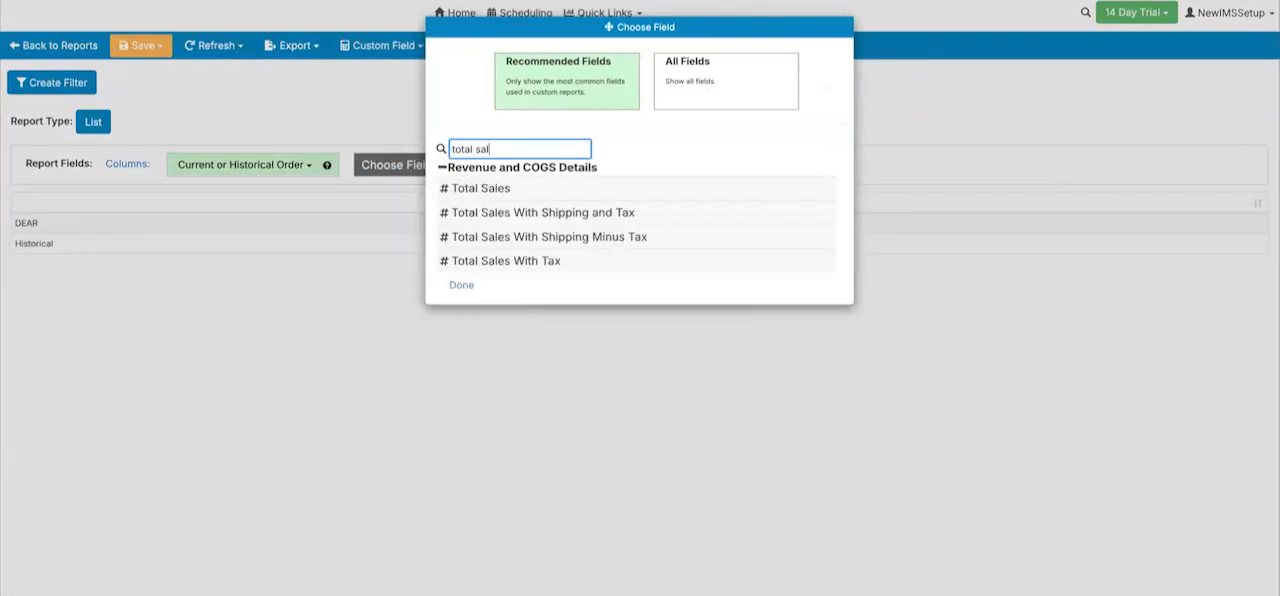
pyautogui.click(479, 188)
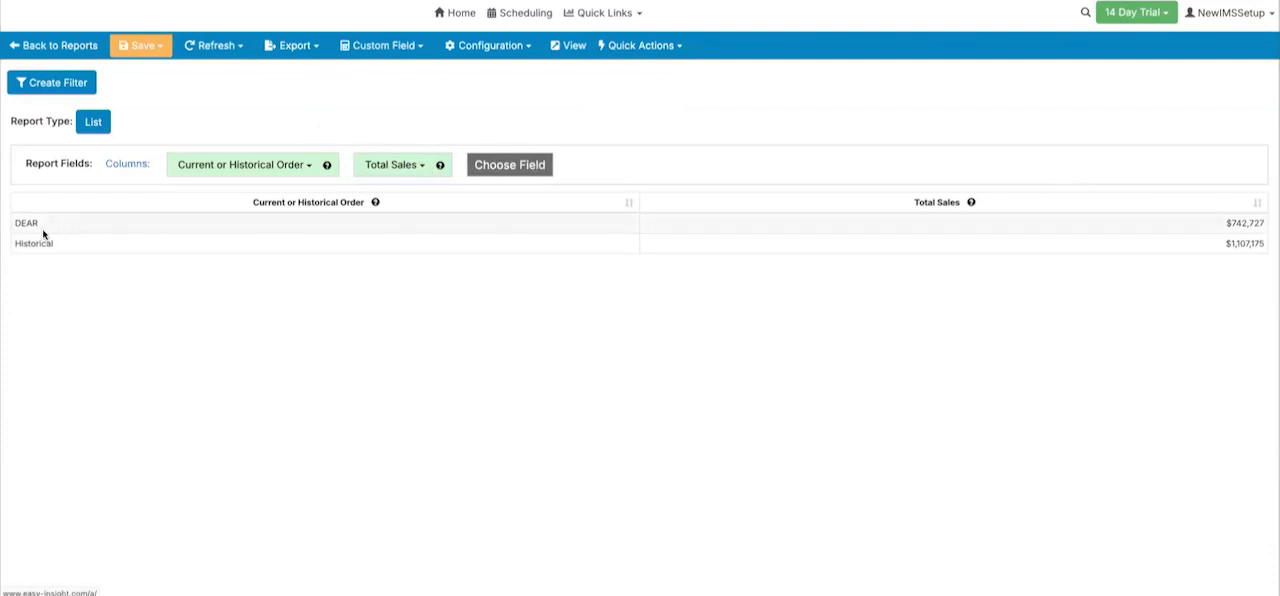
pyautogui.click(40, 229)
pyautogui.click(120, 245)
# - Add the Order Date column and sort the report by it in ascending order
pyautogui.click(524, 167)
pyautogui.click(489, 143)
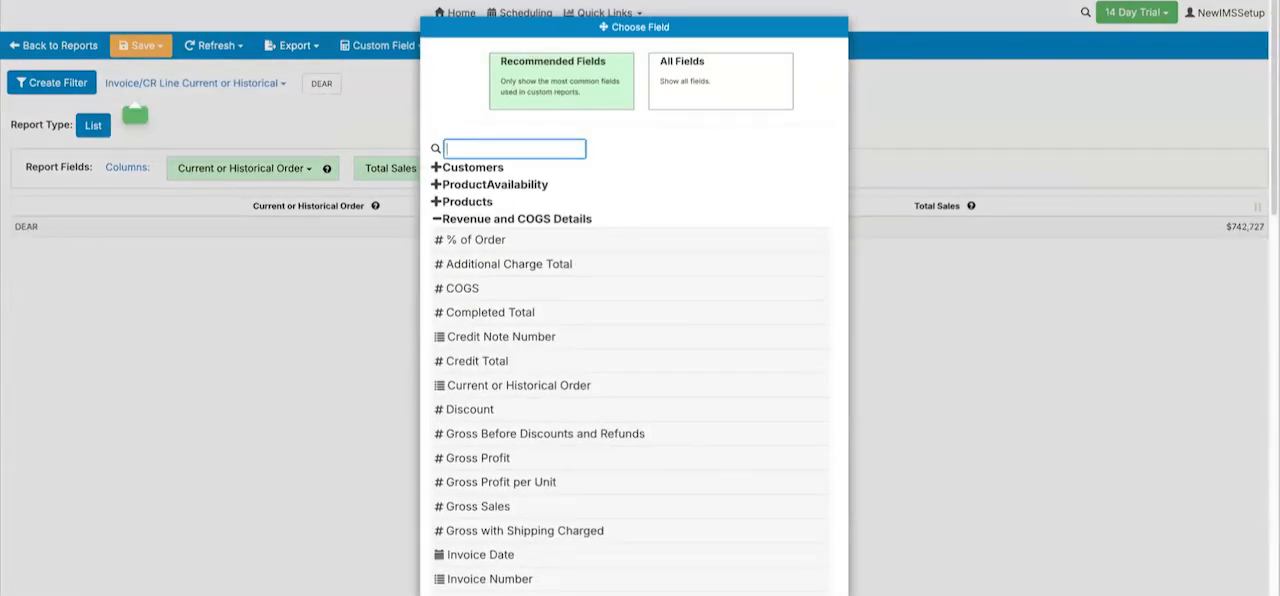
pyautogui.write('invoice da')
pyautogui.hotkey('ctrl', 'a')
pyautogui.write('order da')
pyautogui.click(486, 188)
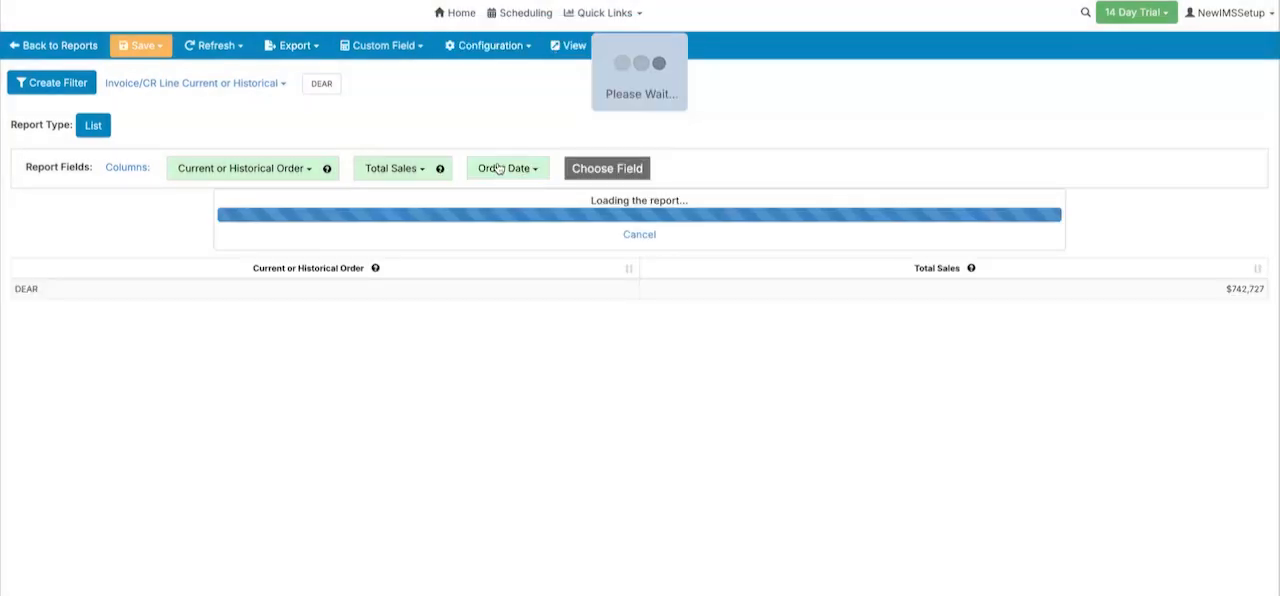
pyautogui.click(875, 229)
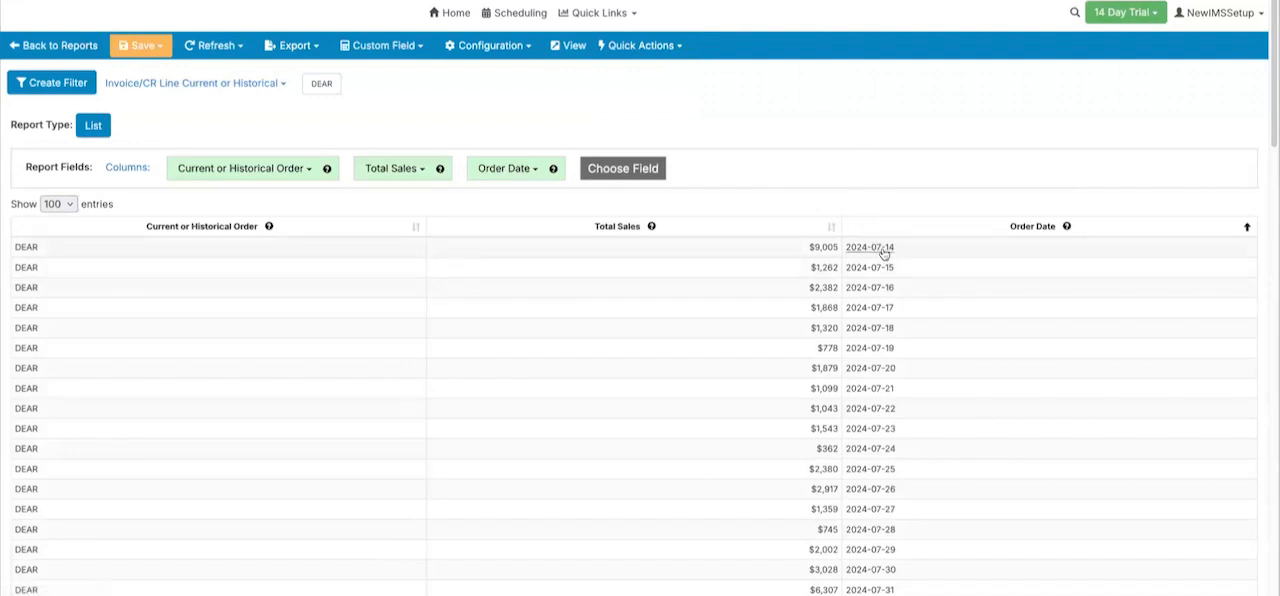
# - Remove the DEAR filter from the report
pyautogui.click(509, 170)
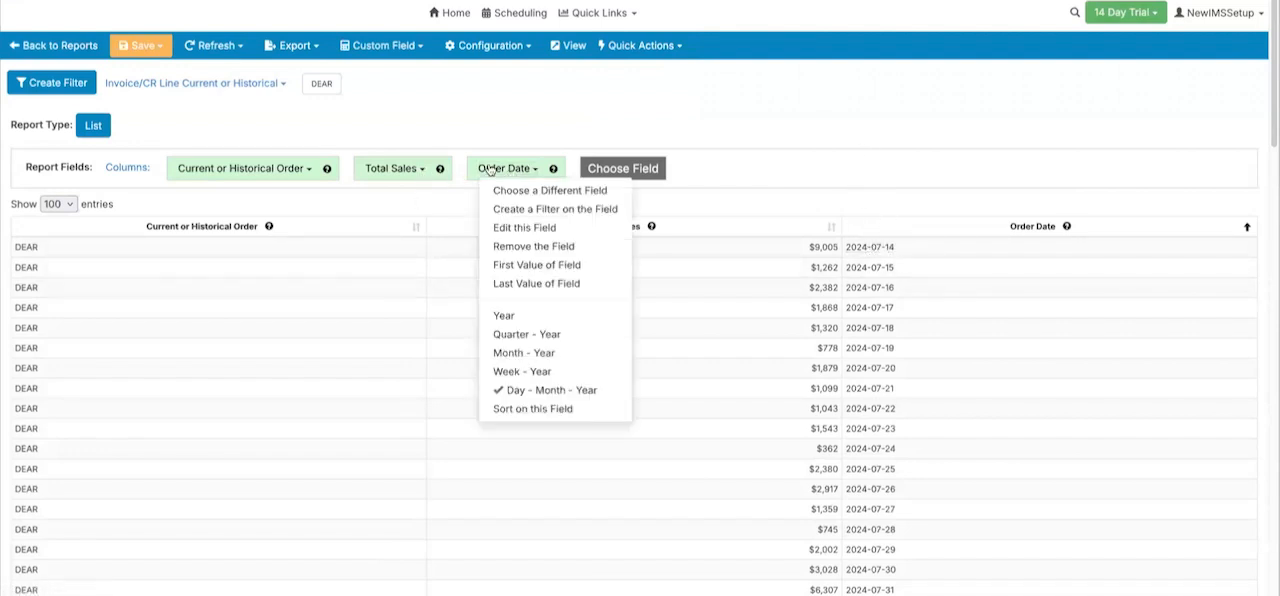
pyautogui.click(212, 82)
pyautogui.click(165, 234)
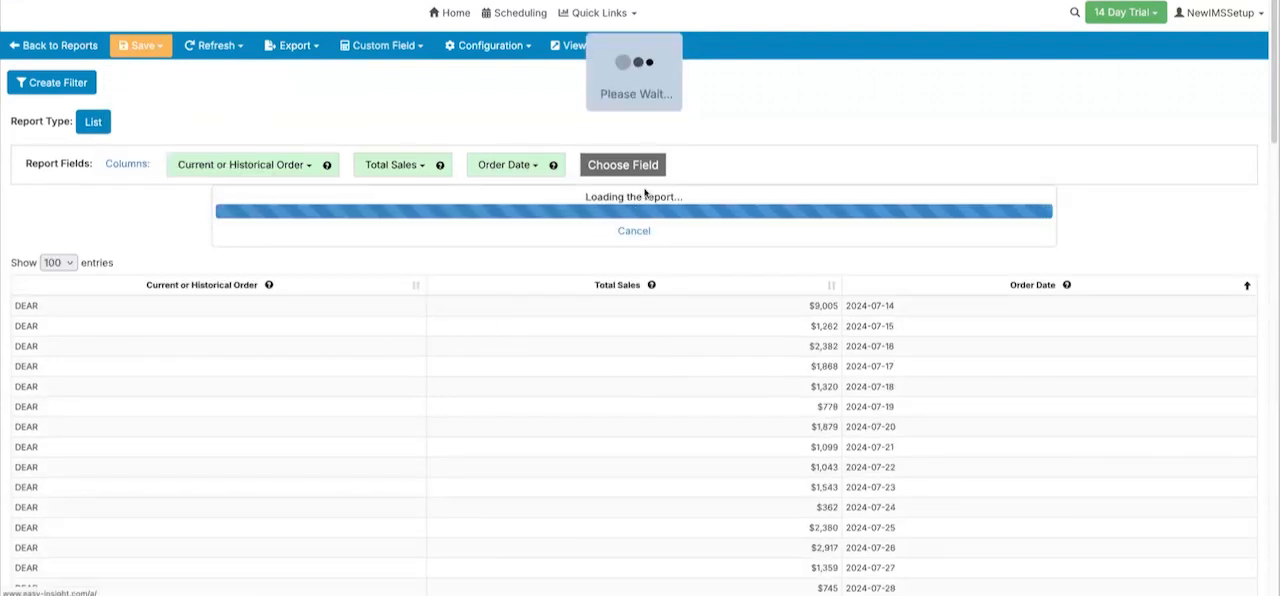